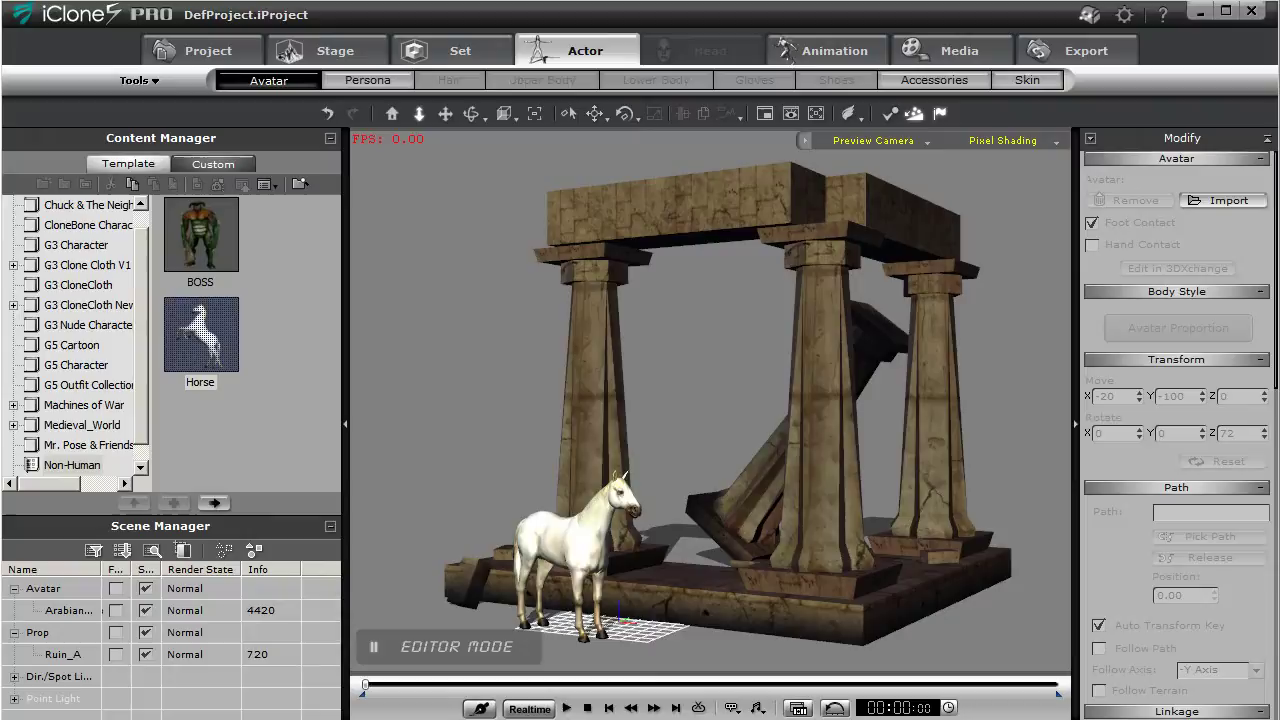
Select the Ruin_A temple ruin in the scene and its Ruin_A template in the Set props library
left_click(689, 203)
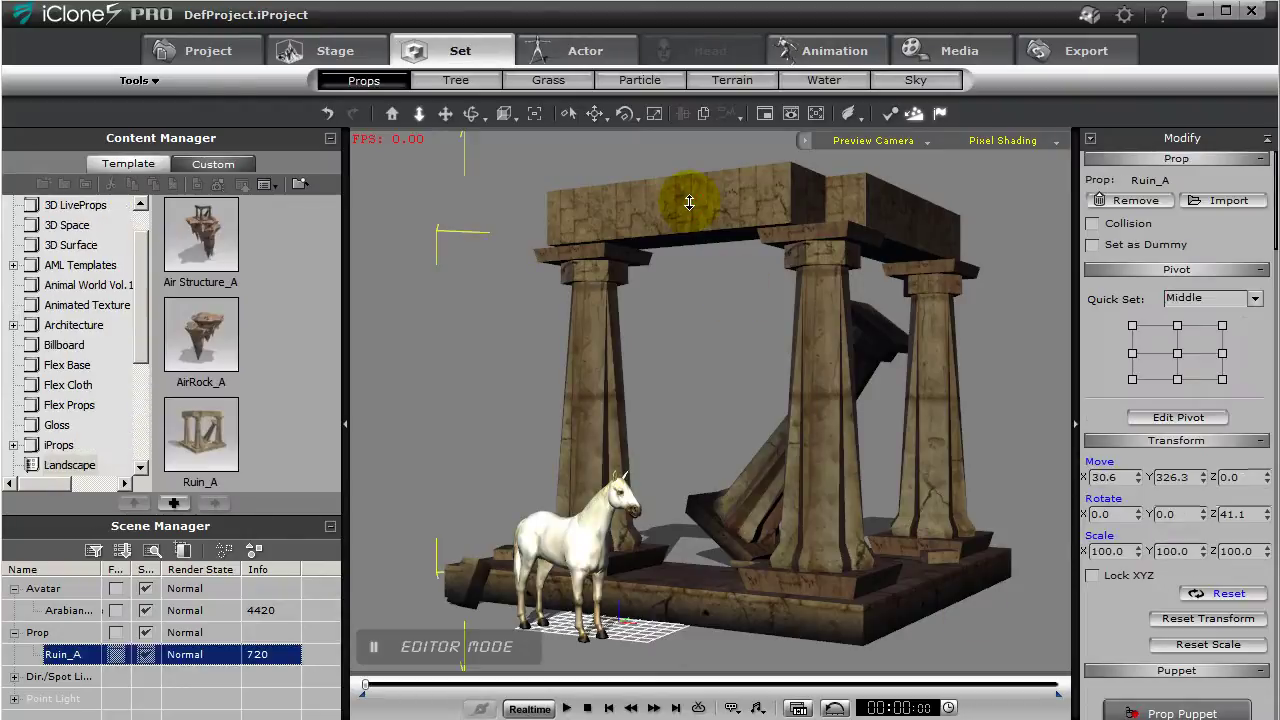
left_click(220, 440)
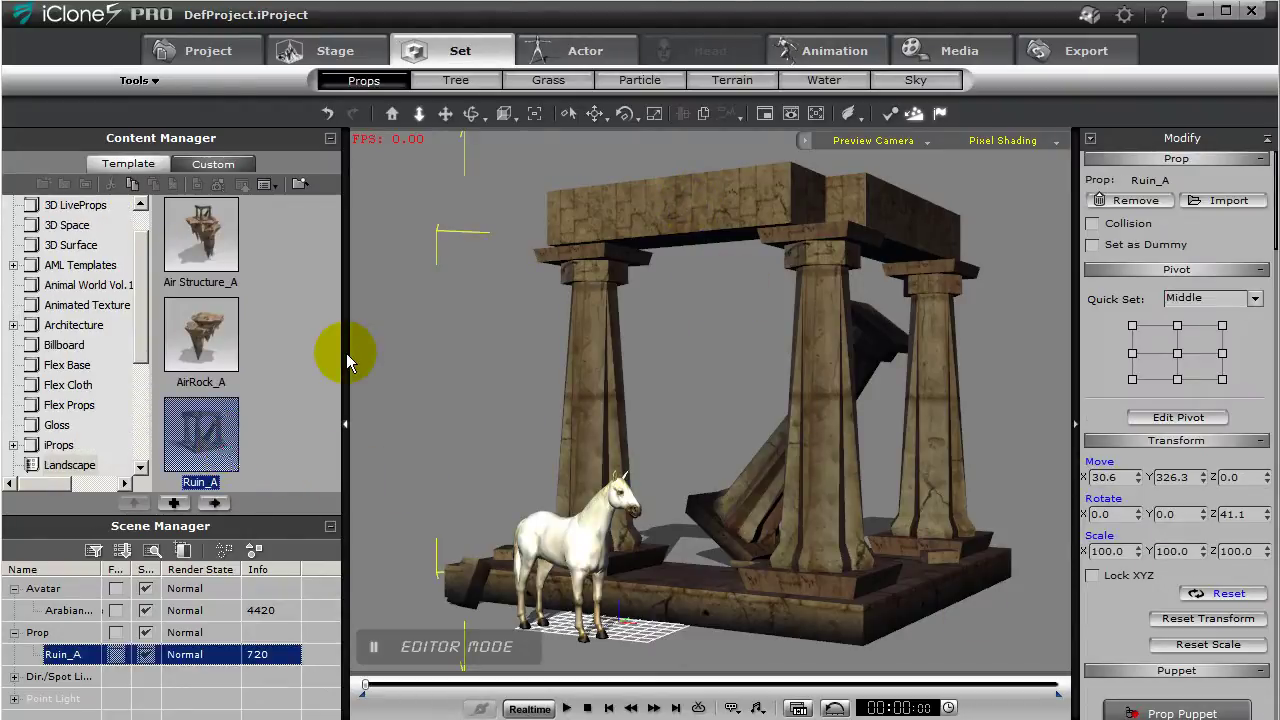
left_click(201, 447)
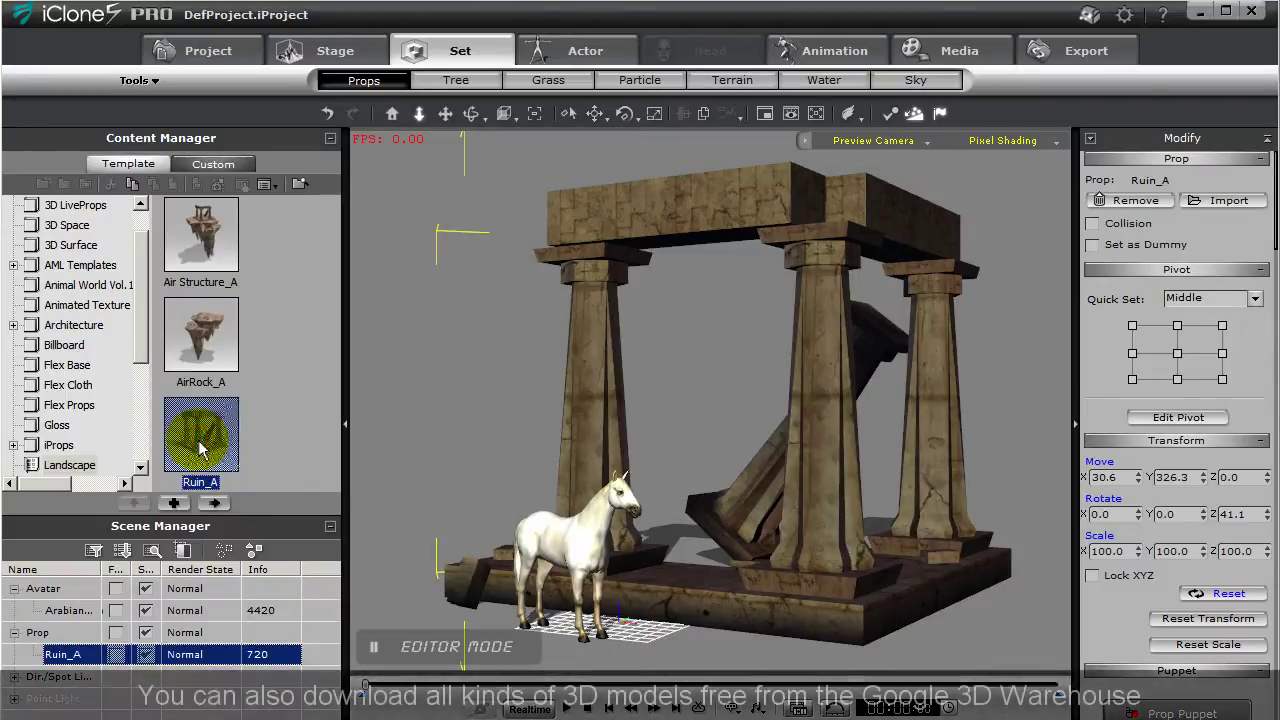
Bring the Ruin_A prop into 3DXchange without animation data and select its root node
left_click_drag(201, 447, 430, 580)
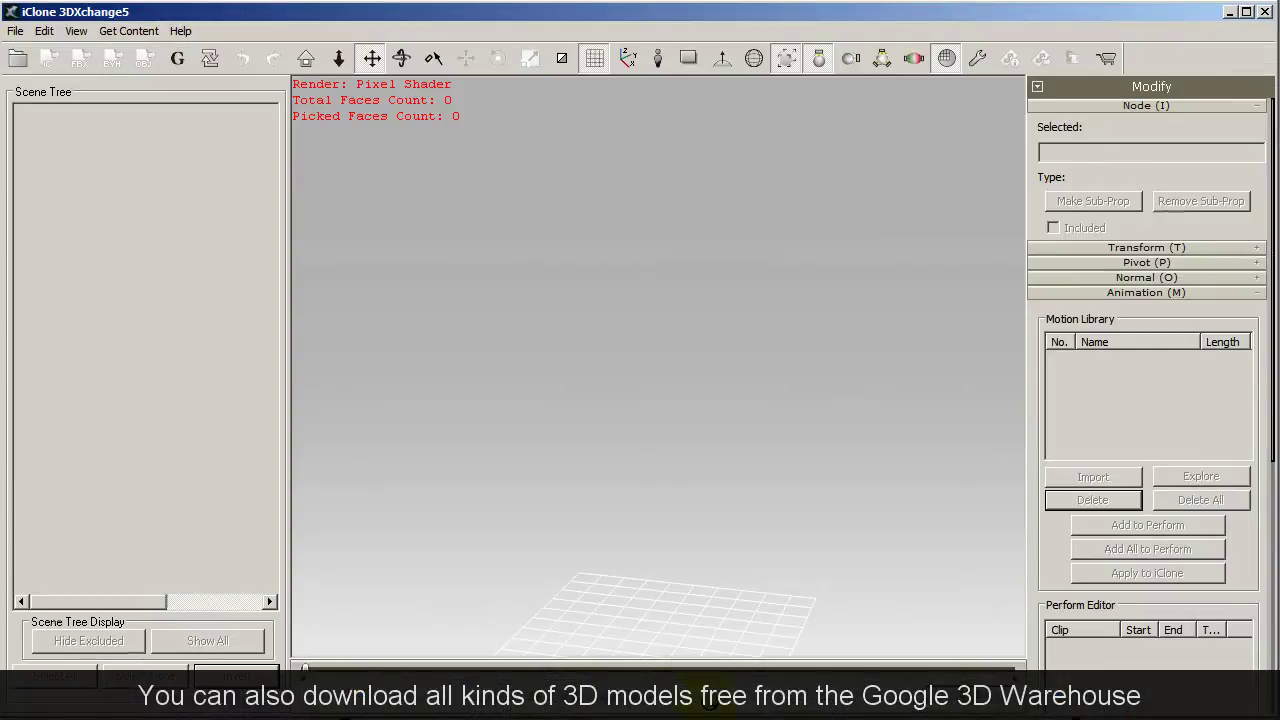
left_click_drag(660, 475, 652, 417)
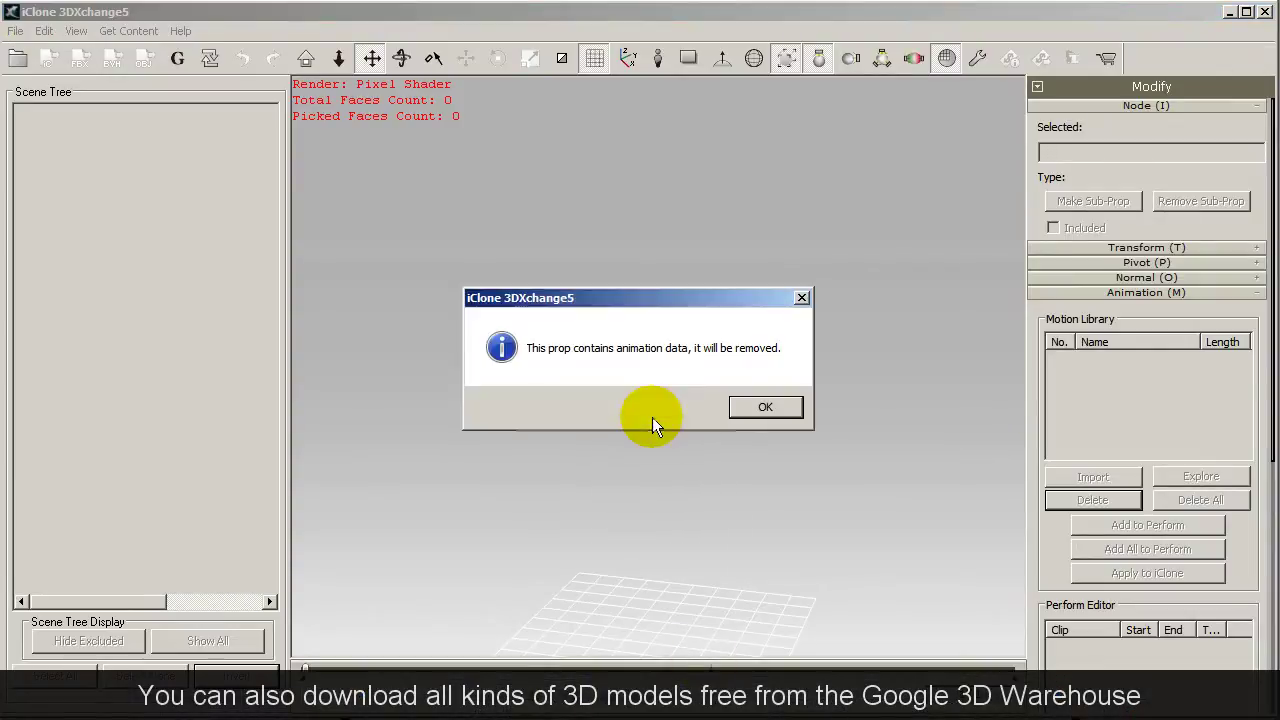
left_click(764, 408)
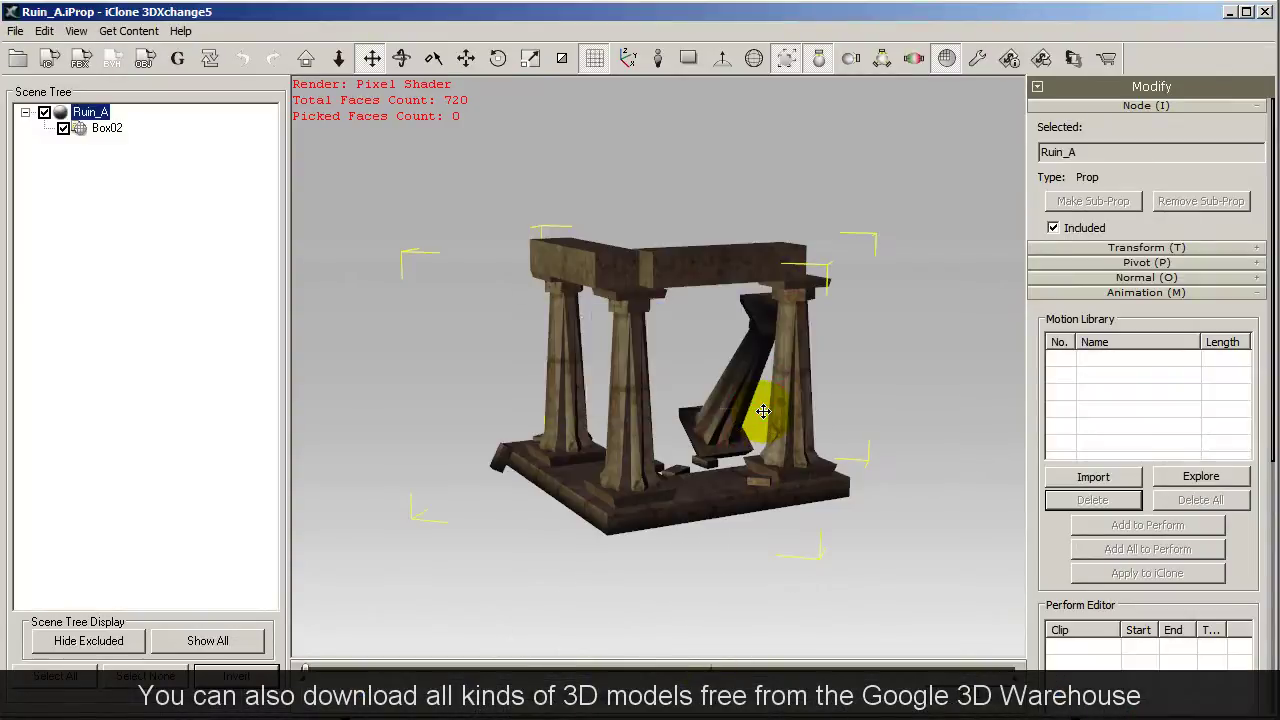
left_click(92, 112)
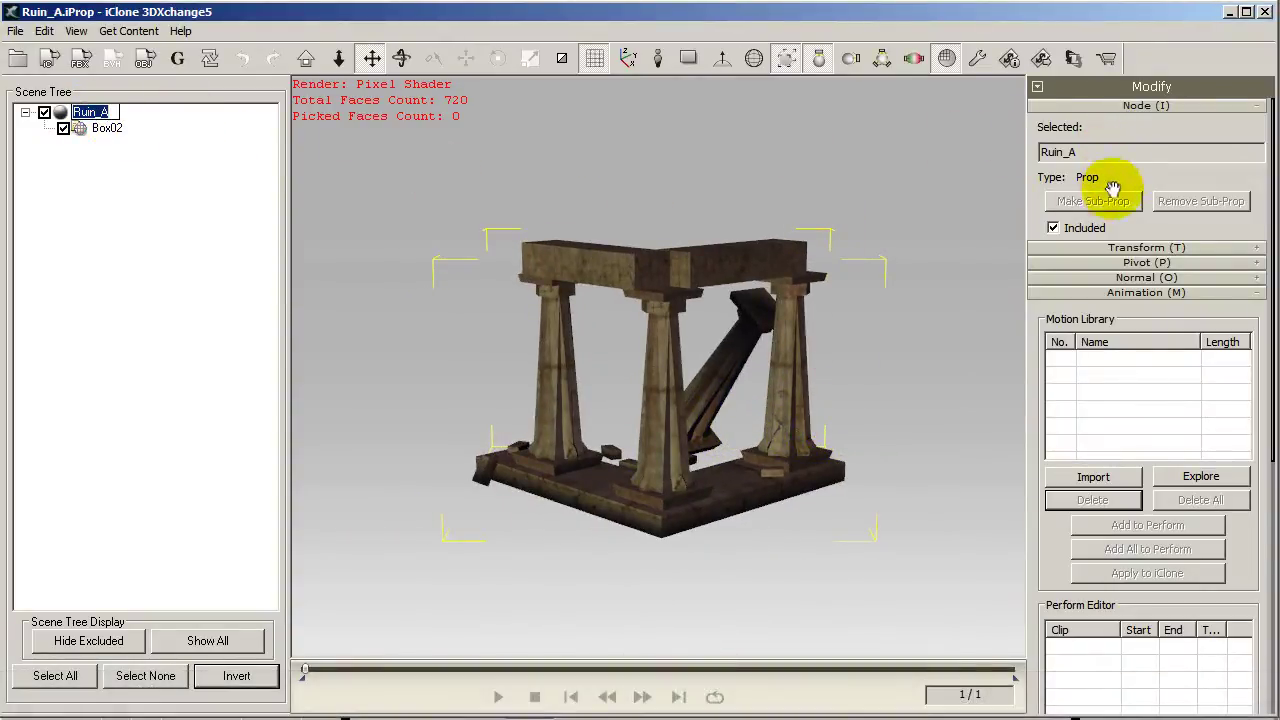
Export Ruin_A as FBX to C:\DemoUDK with the GameEngine_Unreal preset, replacing the existing file
left_click(81, 58)
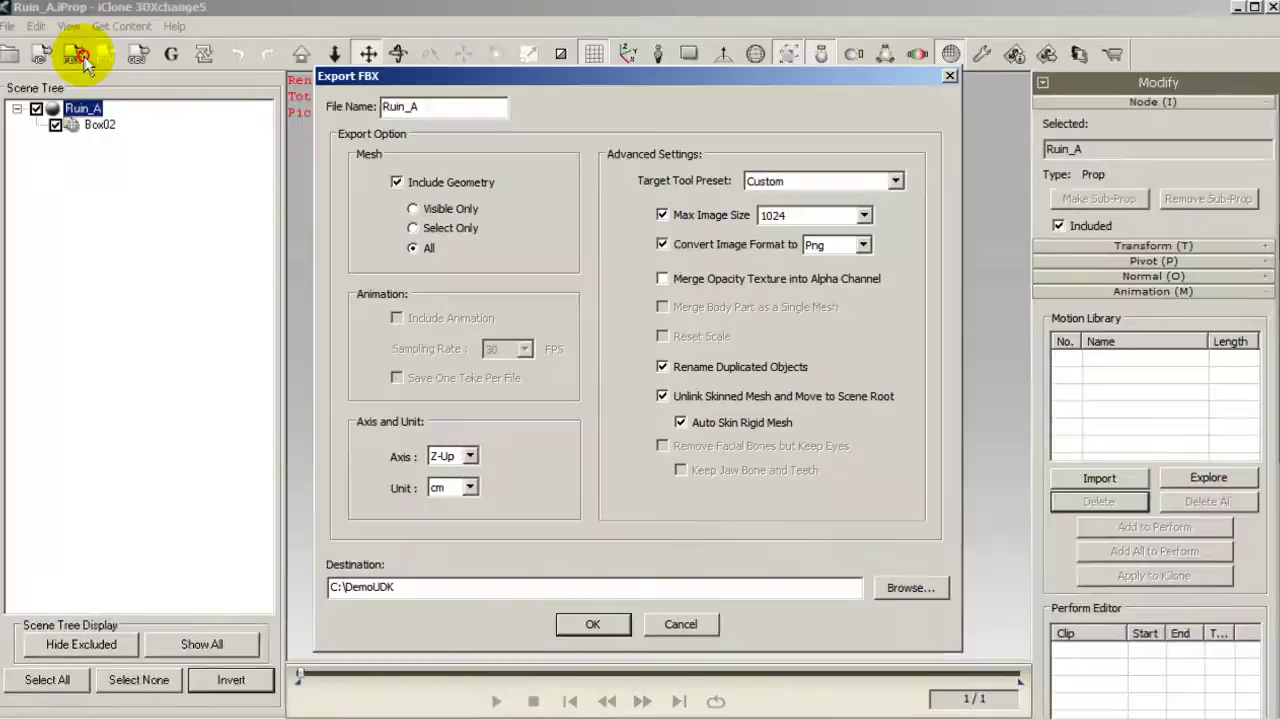
left_click_drag(481, 587, 258, 588)
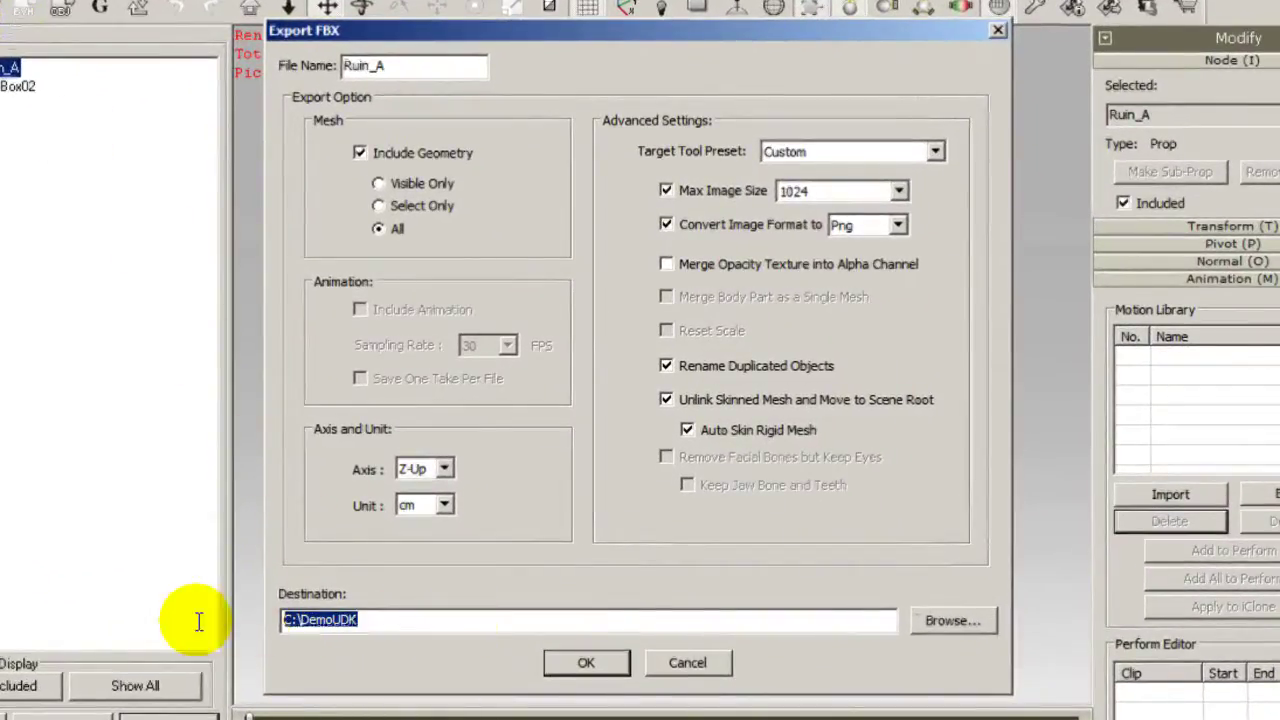
left_click(935, 151)
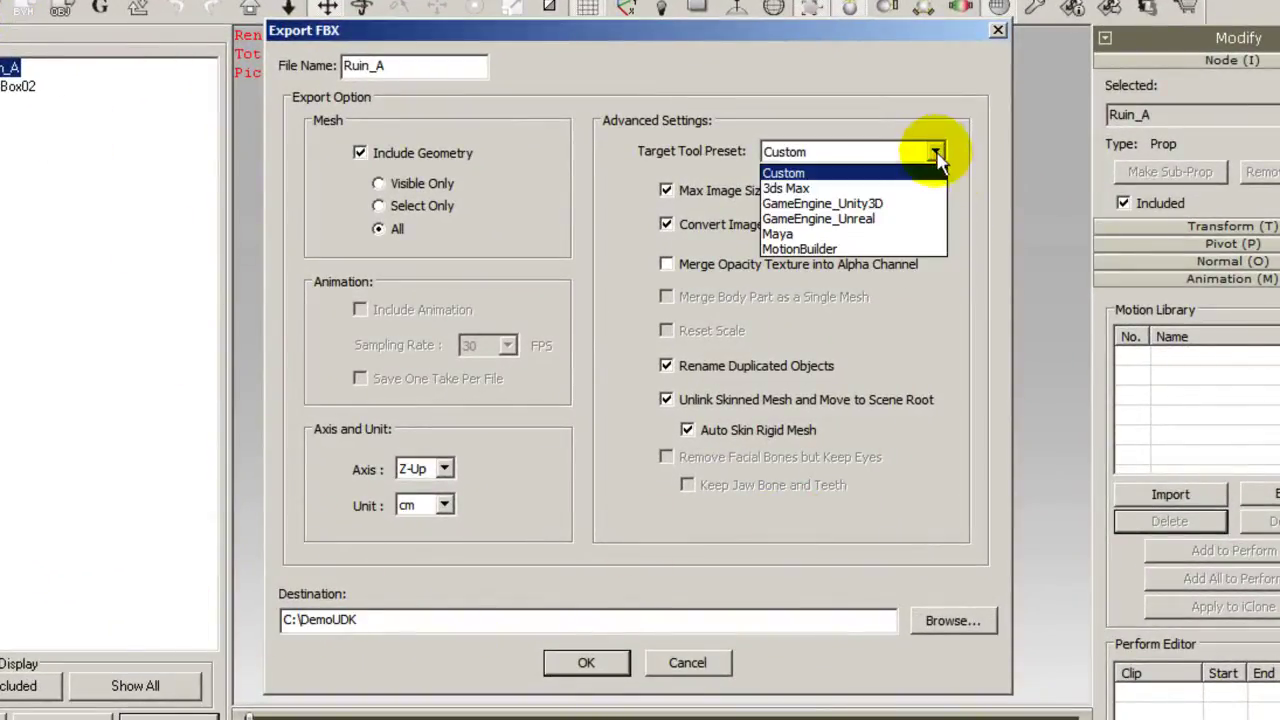
left_click(937, 222)
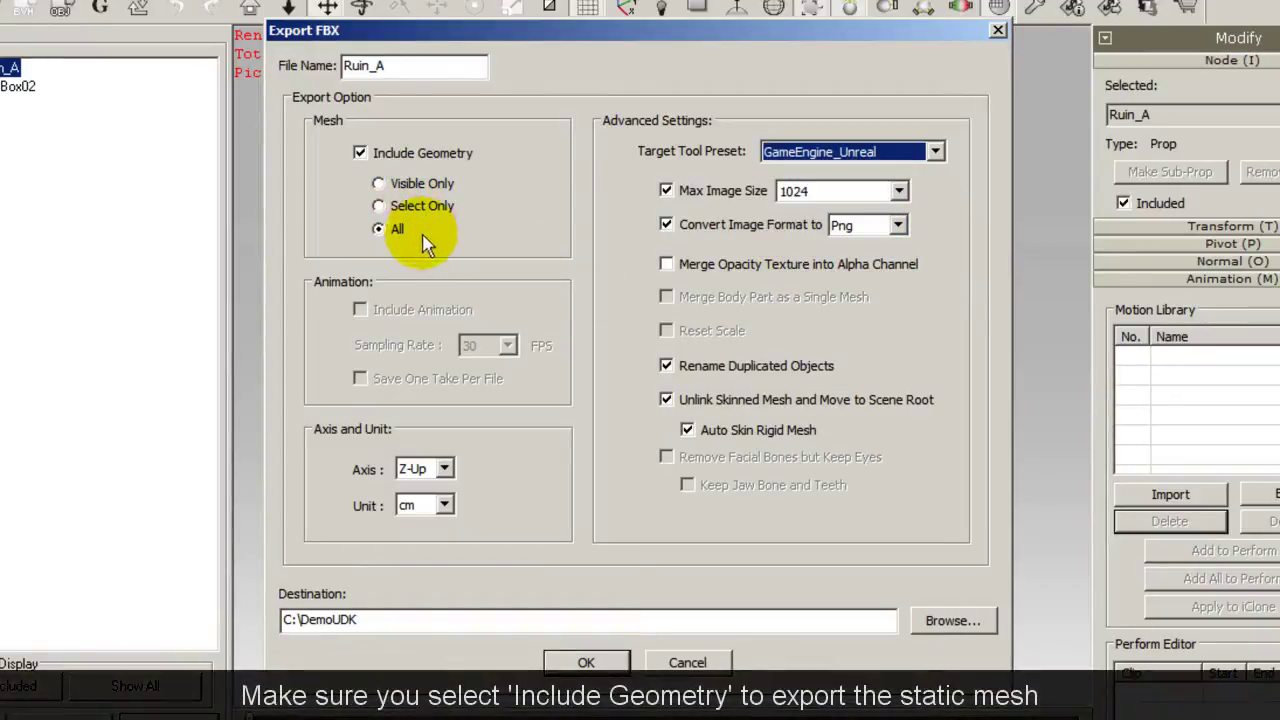
left_click(607, 662)
left_click(657, 409)
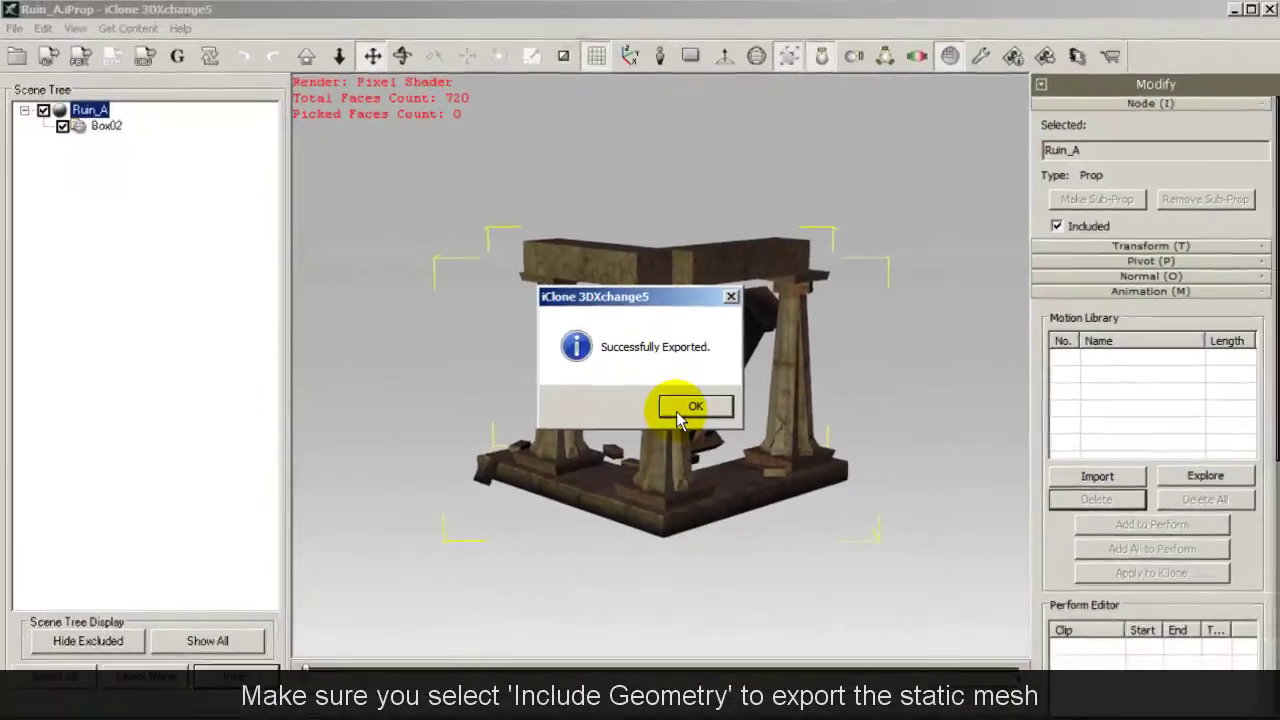
left_click(676, 411)
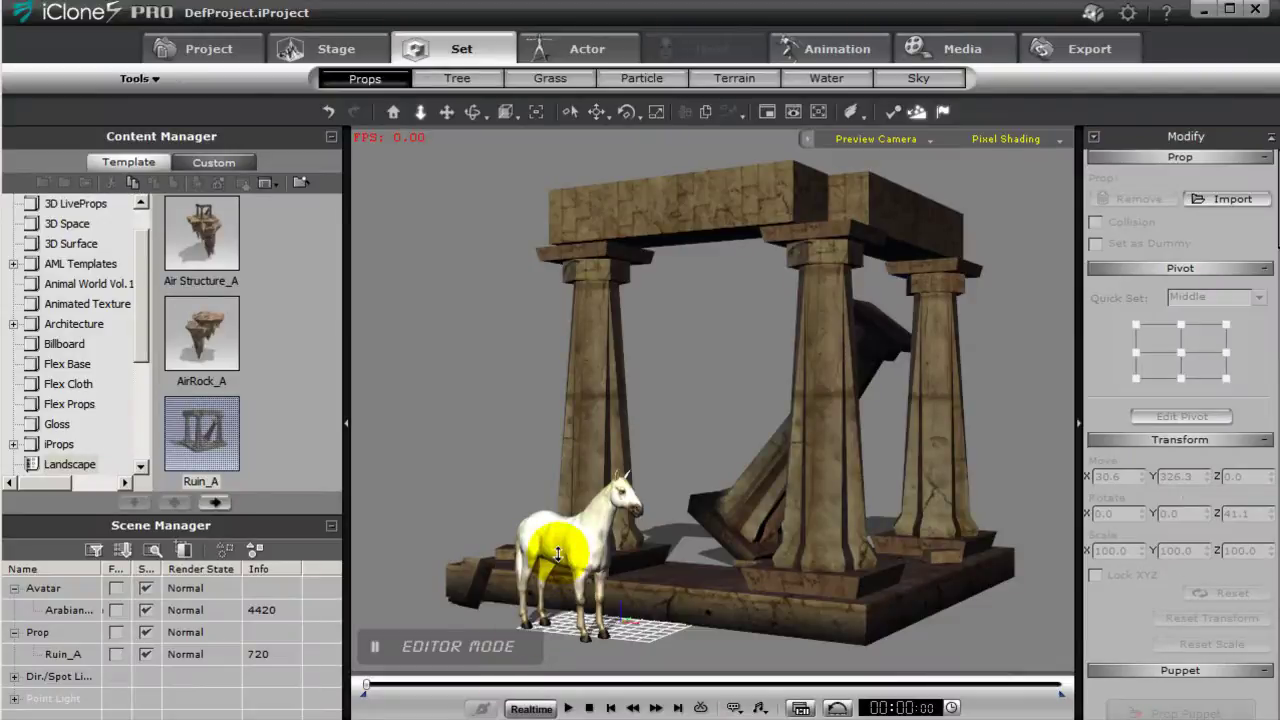
Select the white horse, open its Actor settings and pick the Horse avatar template
left_click(564, 538)
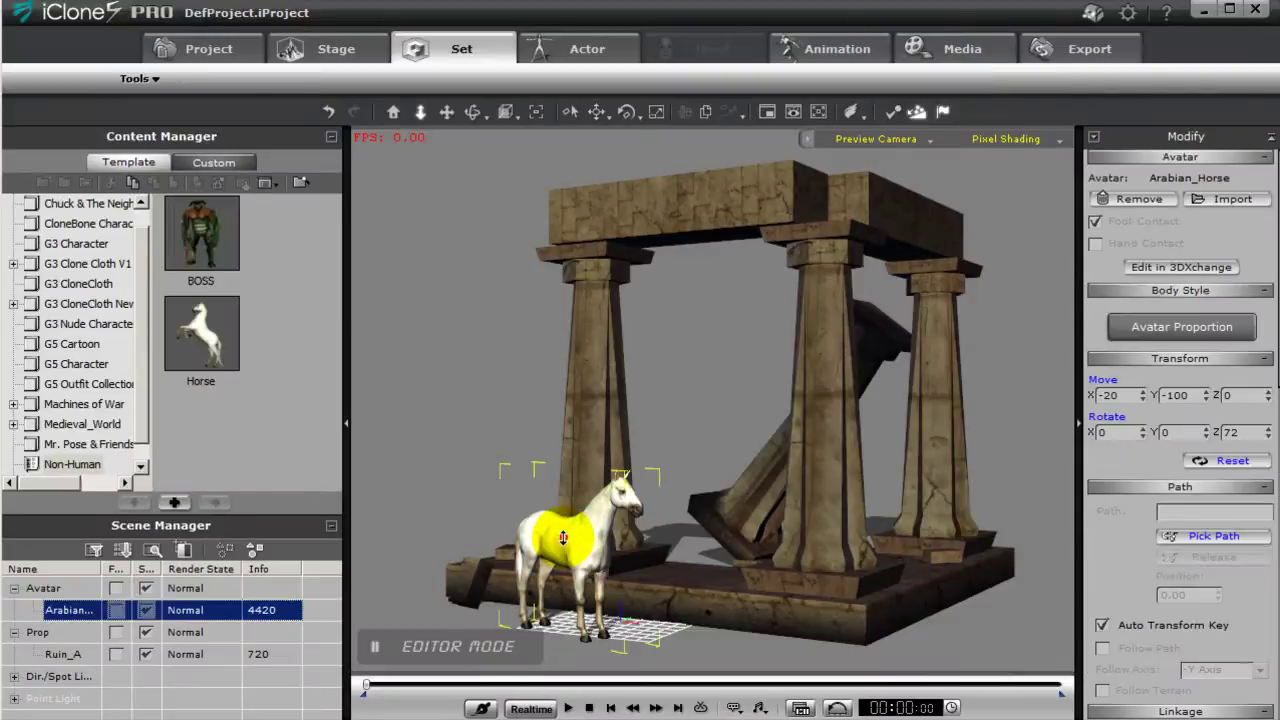
double_click(564, 538)
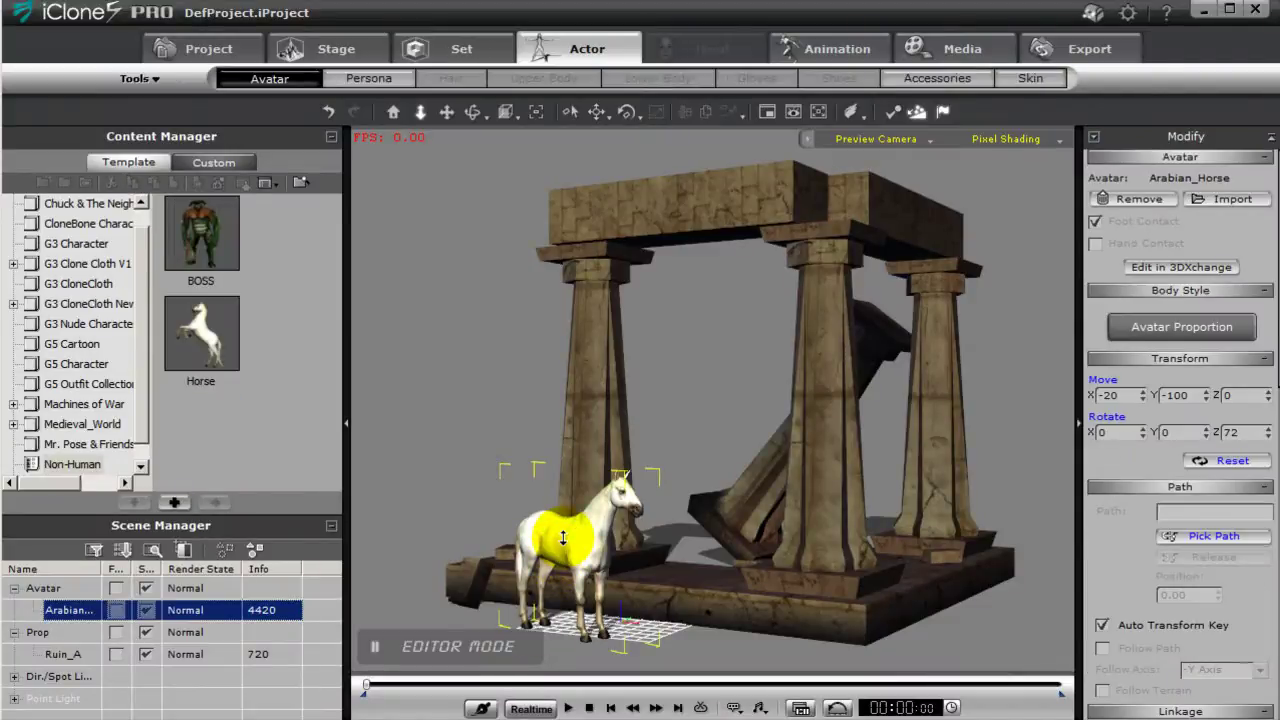
left_click(212, 336)
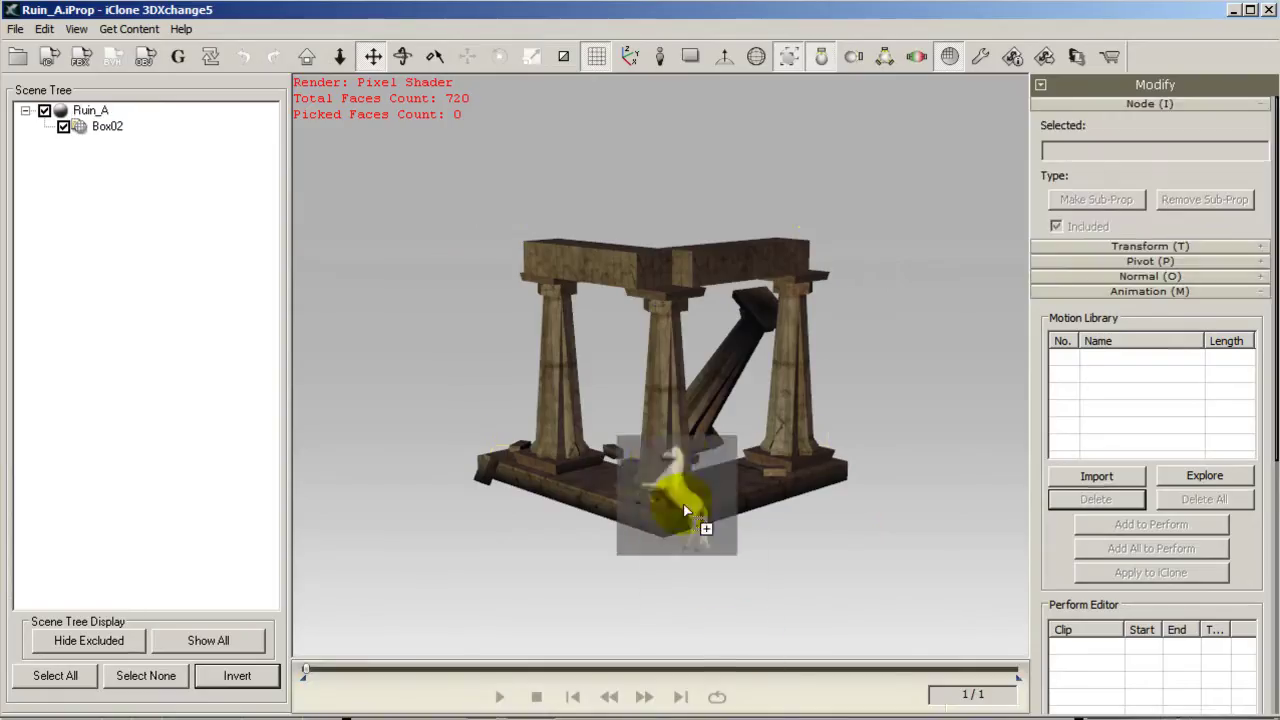
Load Arabian_Horse into 3DXchange and preview its 200-frame Pesade motion, then stop at frame 1
left_click_drag(684, 506, 629, 386)
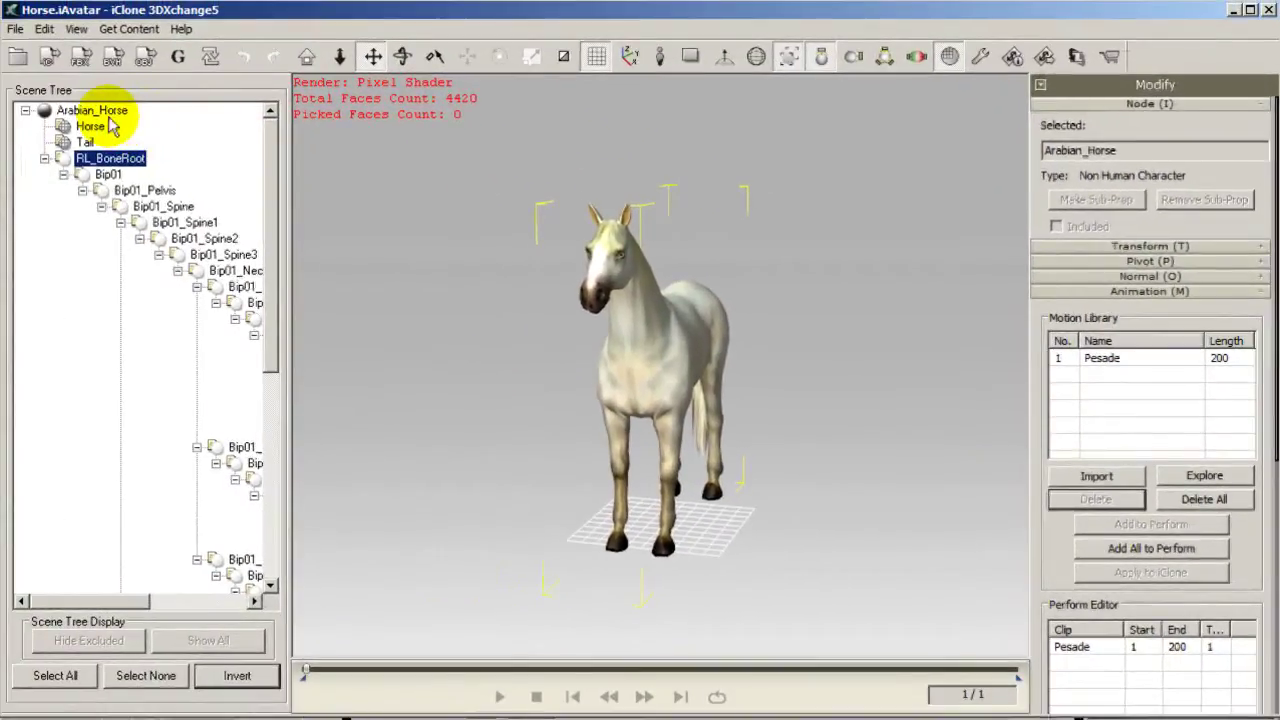
left_click(90, 110)
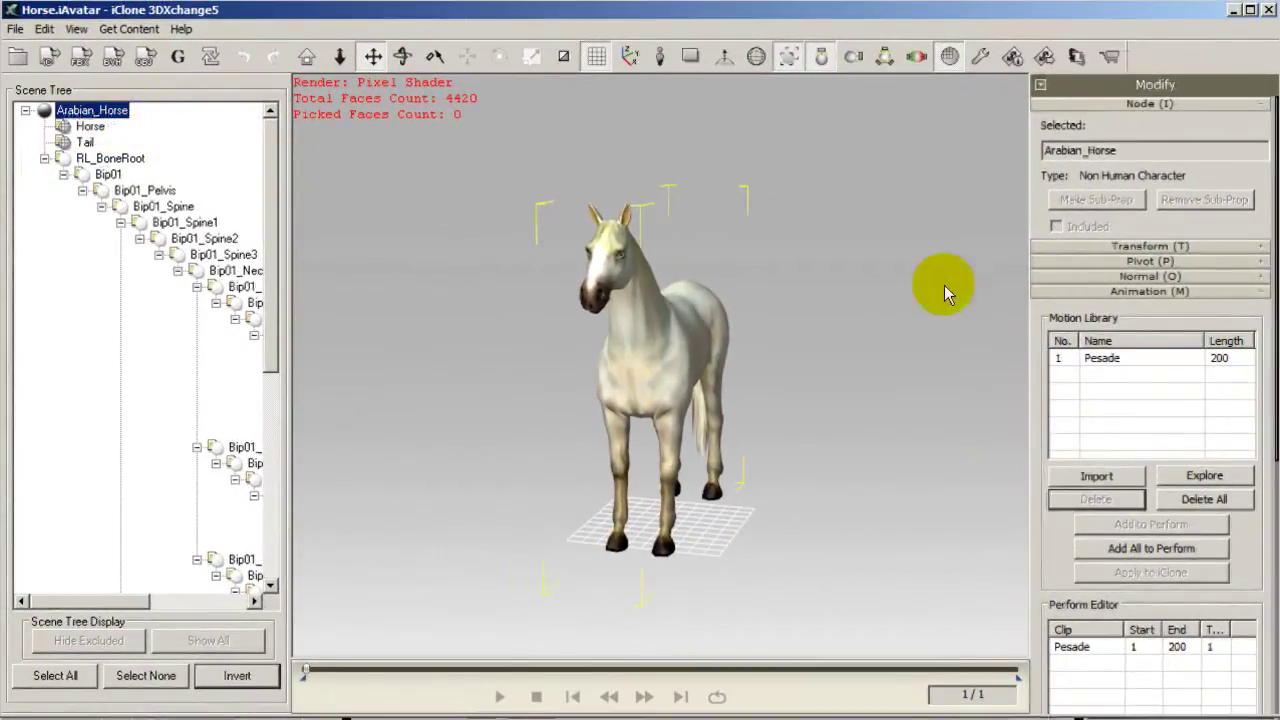
left_click(1118, 357)
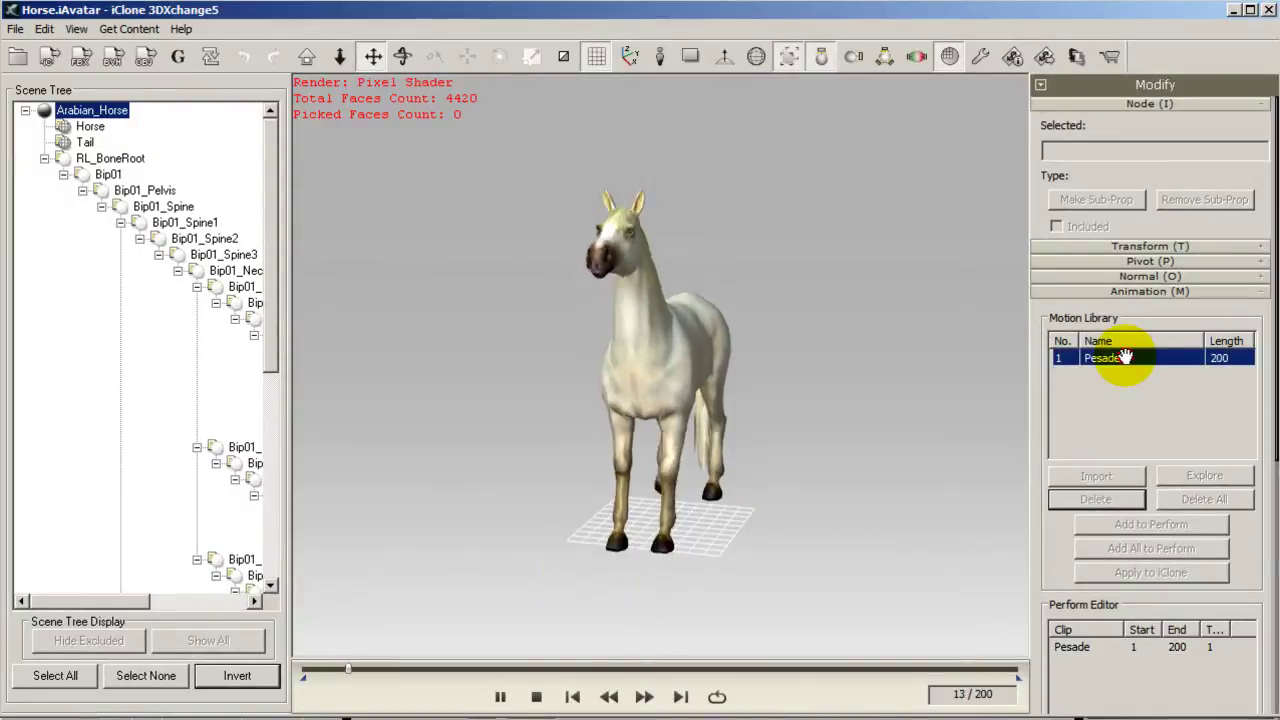
left_click(537, 697)
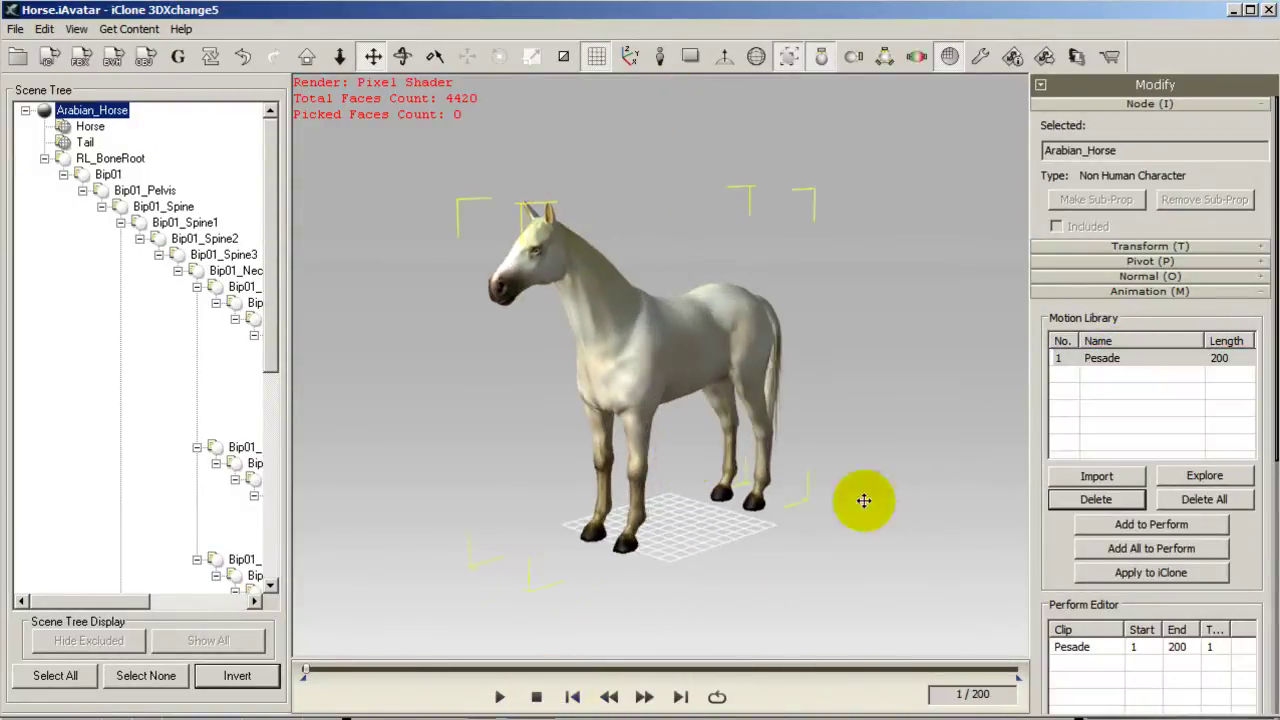
scroll(1255, 556, "down", 5)
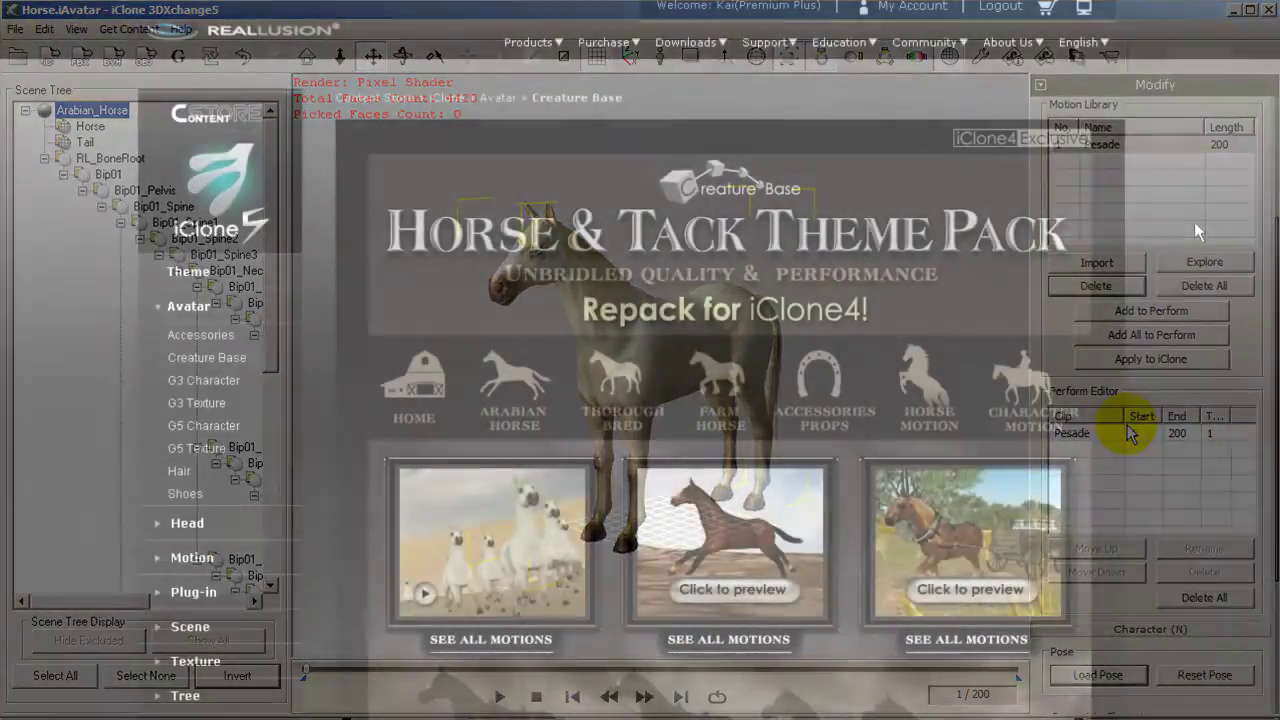
Browse the Horse & Tack Theme Pack gallery, previewing the Quarter Turn and Circle horse motions
scroll(1194, 222, "down", 6)
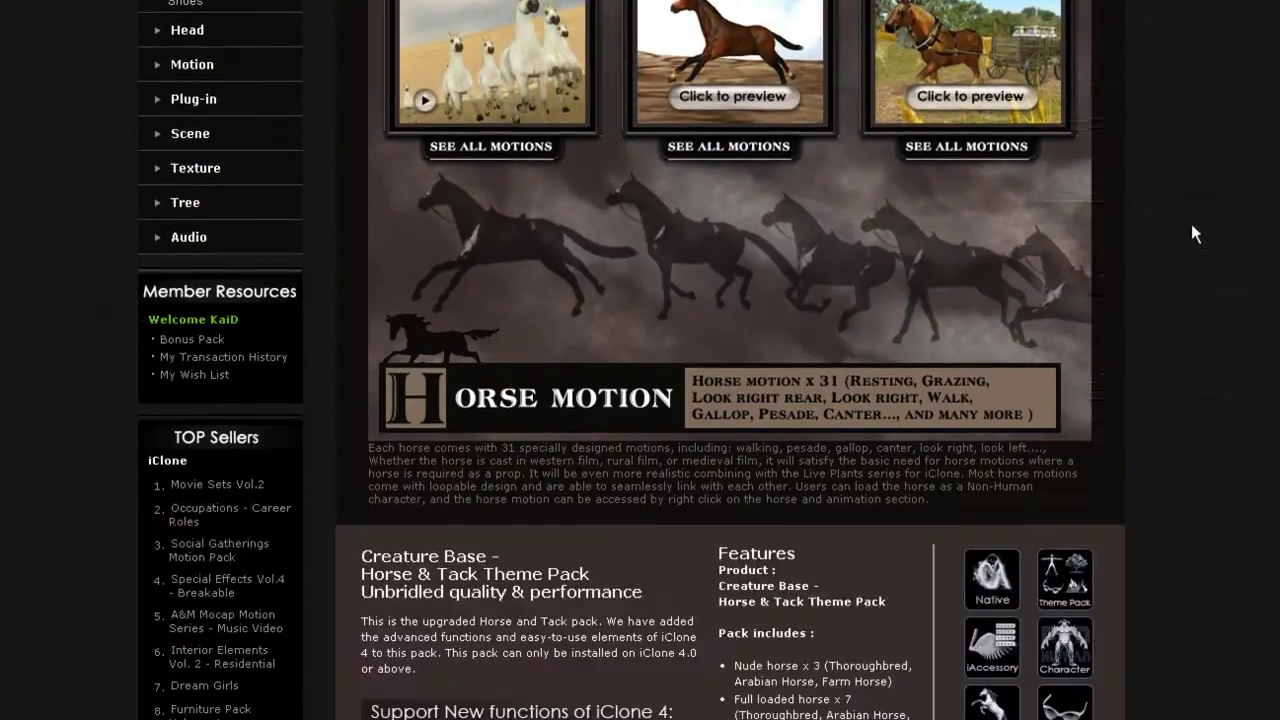
scroll(1189, 233, "down", 5)
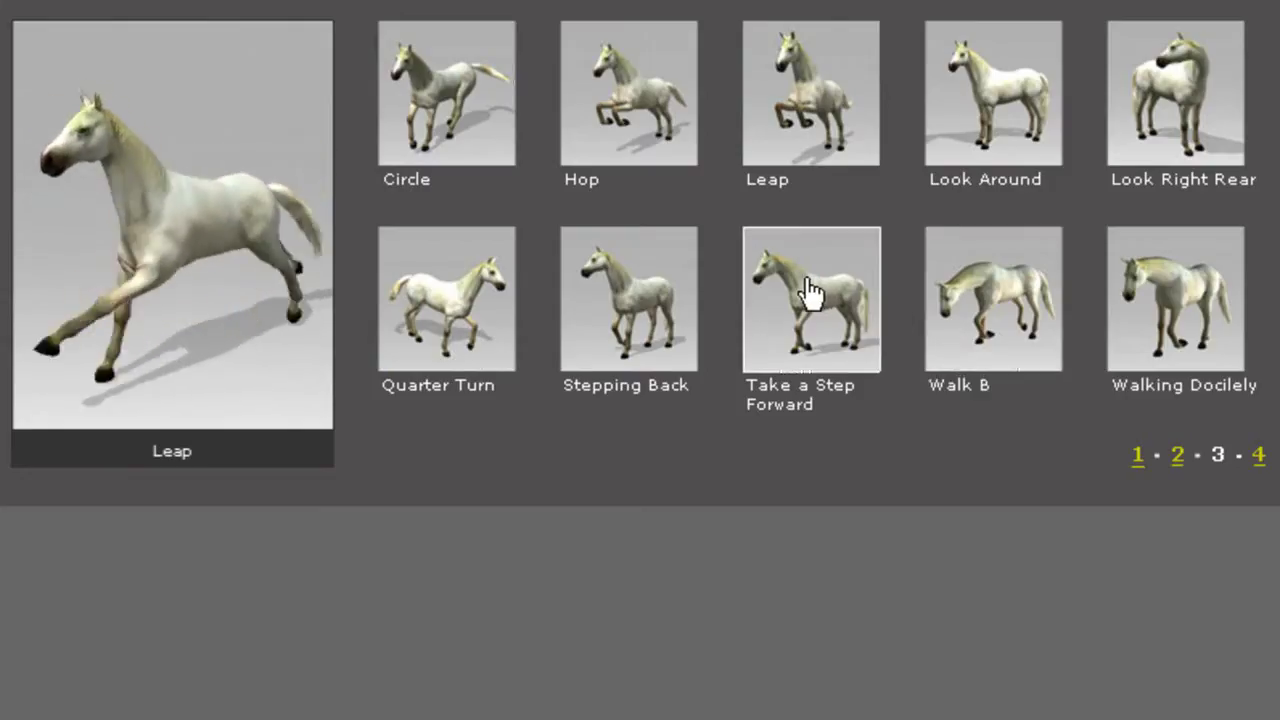
left_click(455, 330)
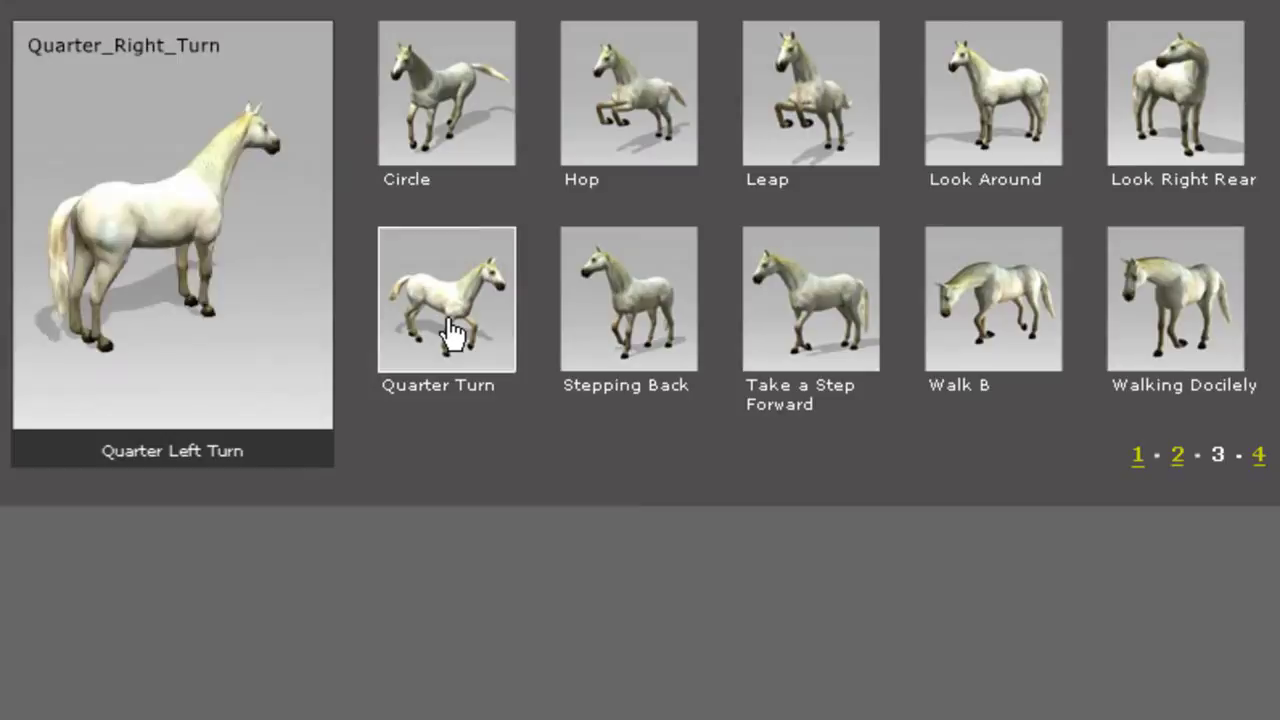
left_click(425, 104)
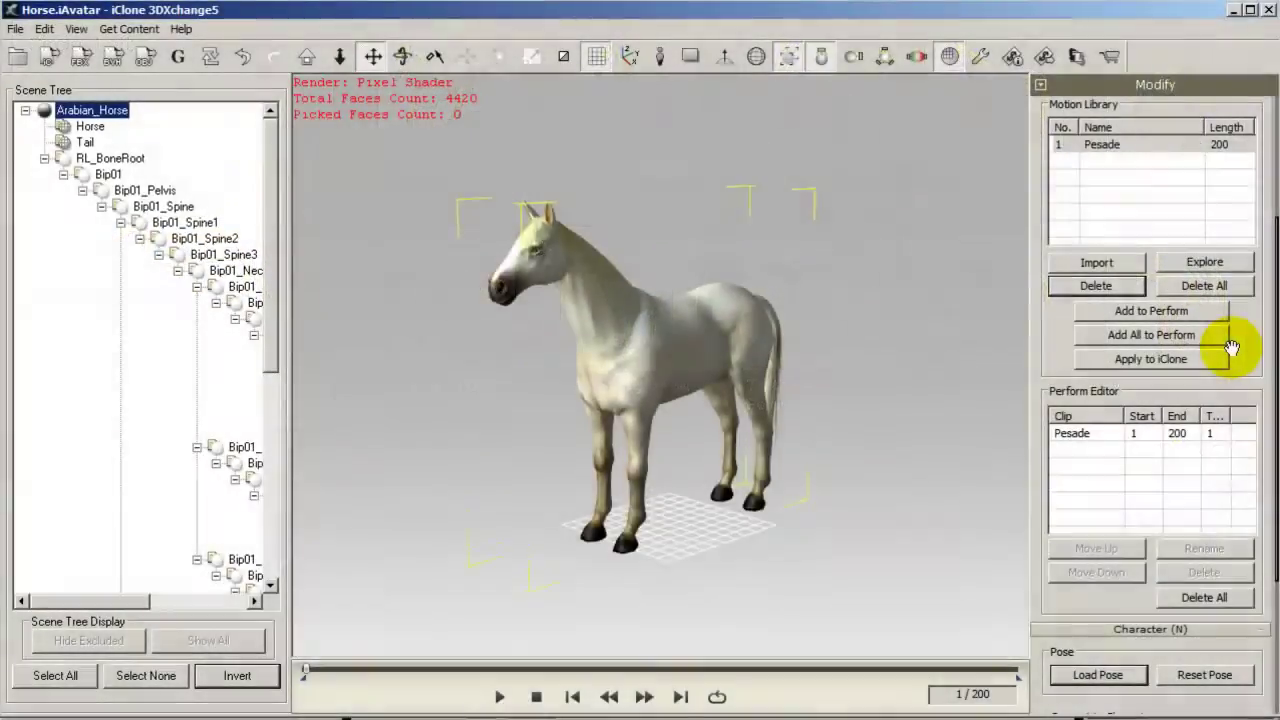
Preview the Pesade clip on the horse and return to frame 1
left_click(1095, 438)
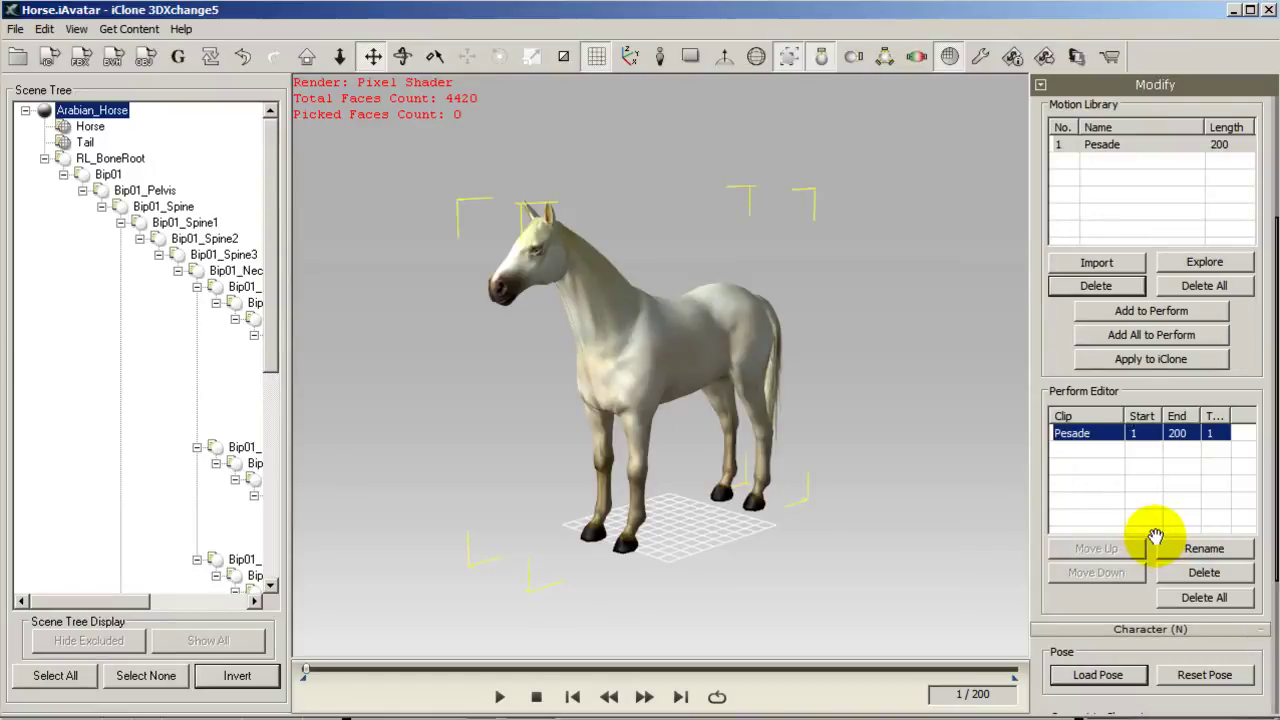
left_click(500, 696)
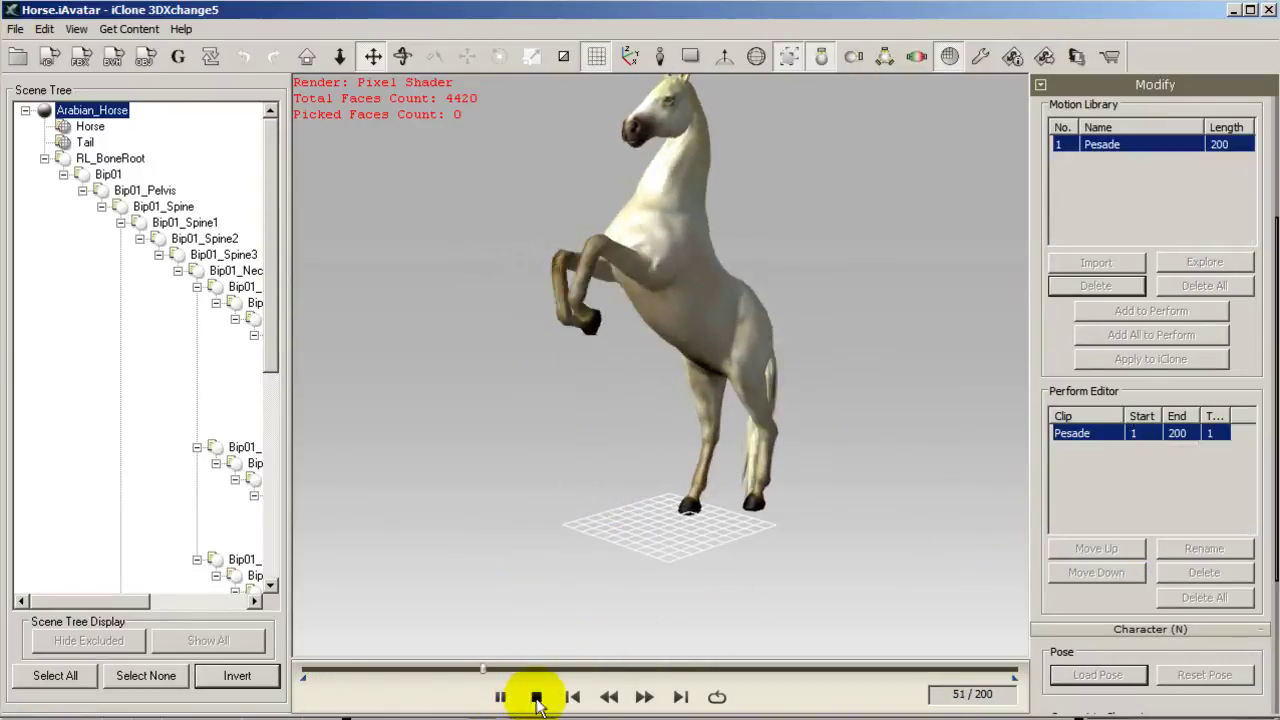
left_click(536, 697)
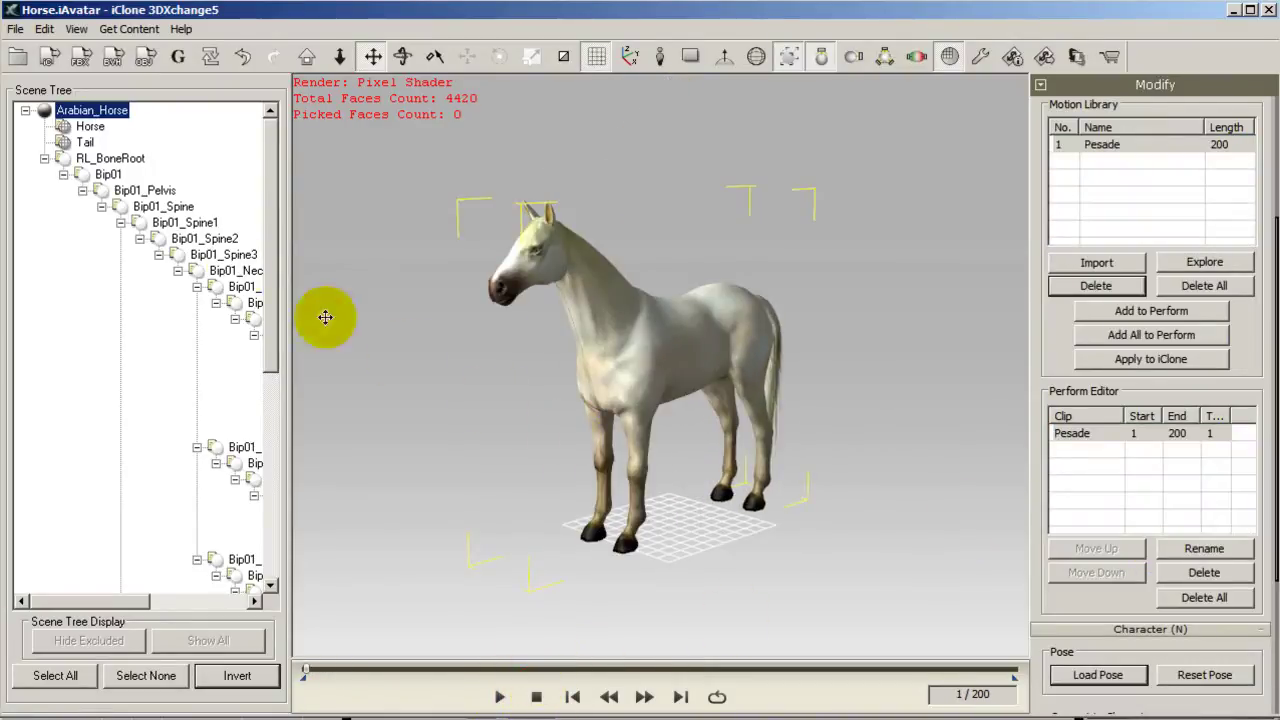
Export the horse as Horse_Pesade.fbx to C:\DemoUDK with GameEngine_Unreal, replacing the old file
left_click(81, 56)
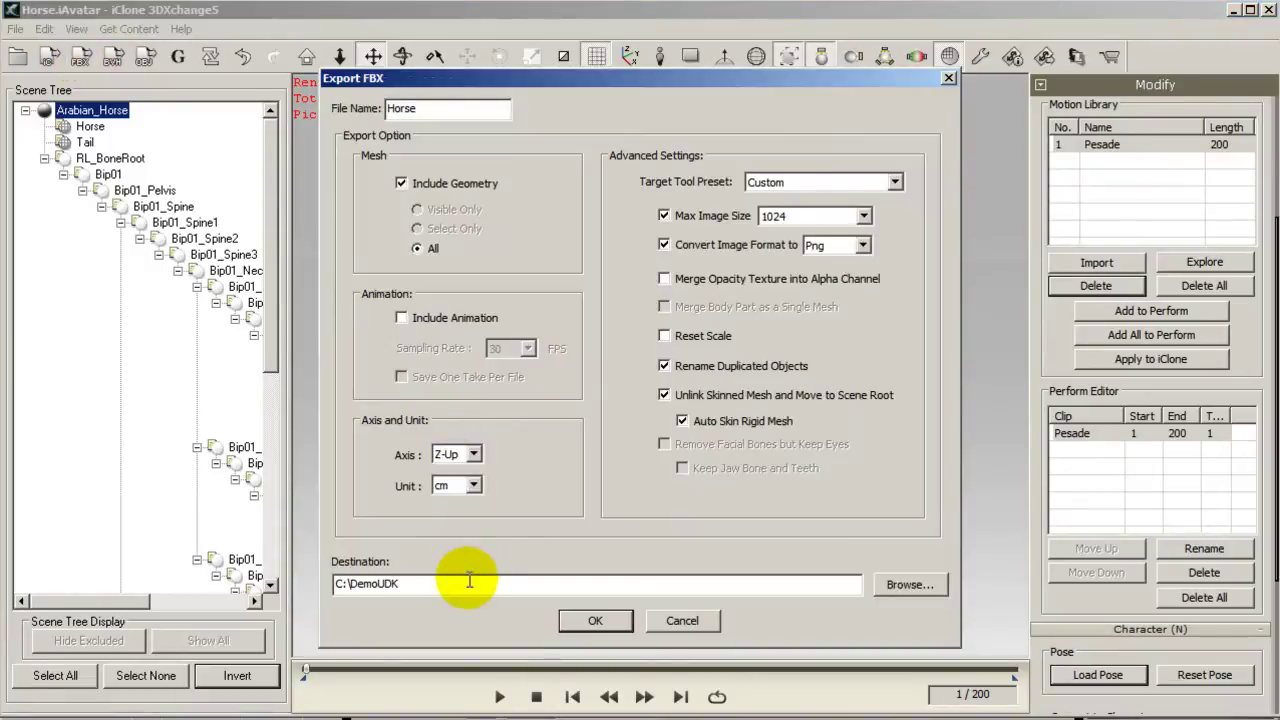
left_click(895, 182)
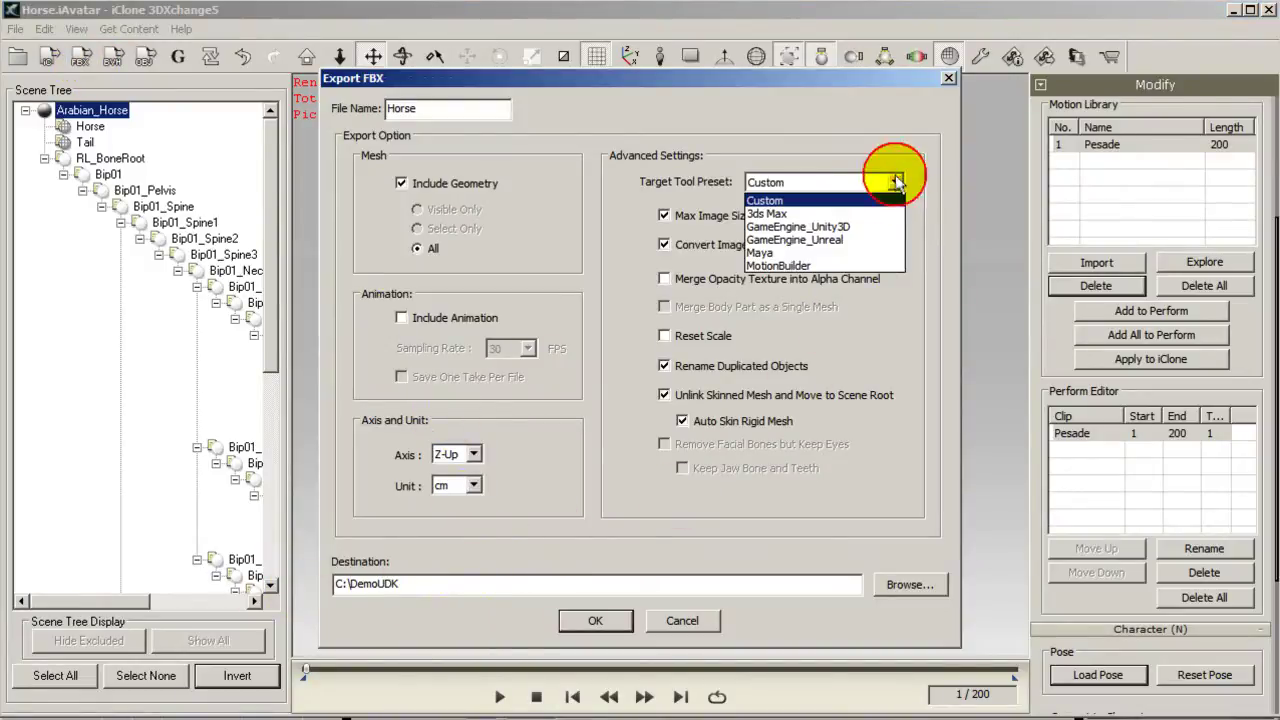
left_click(877, 239)
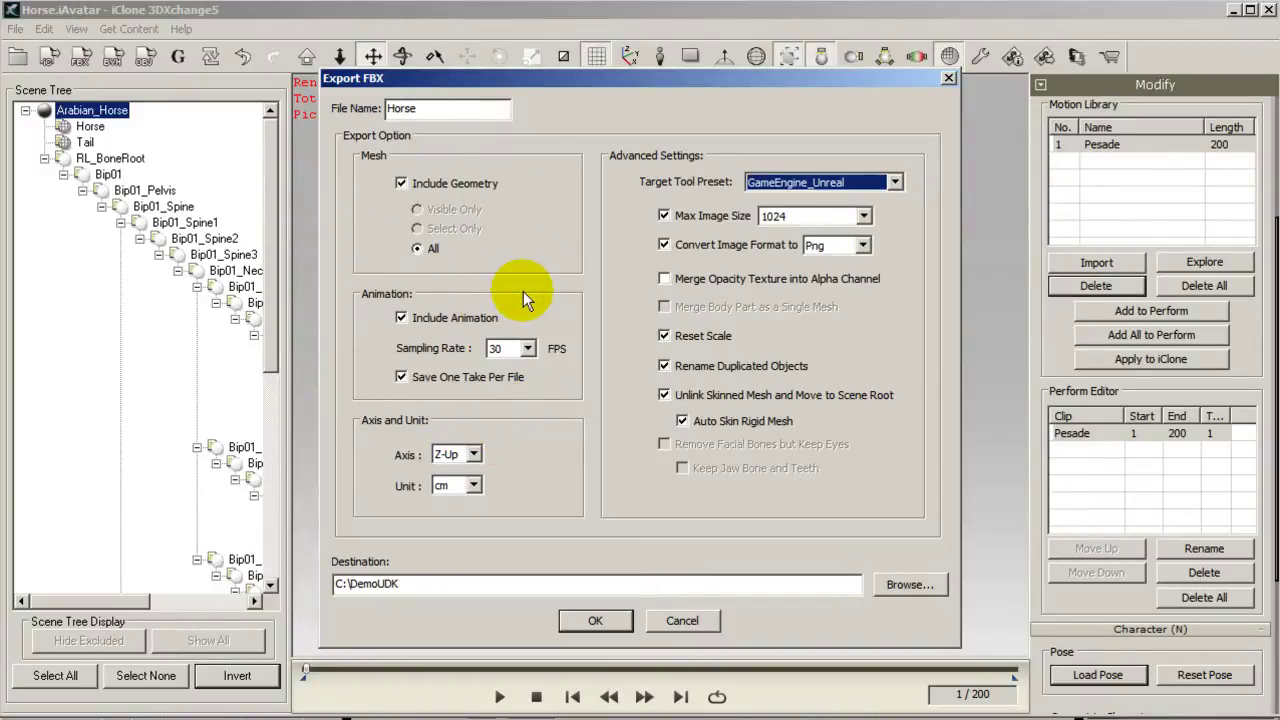
left_click(596, 621)
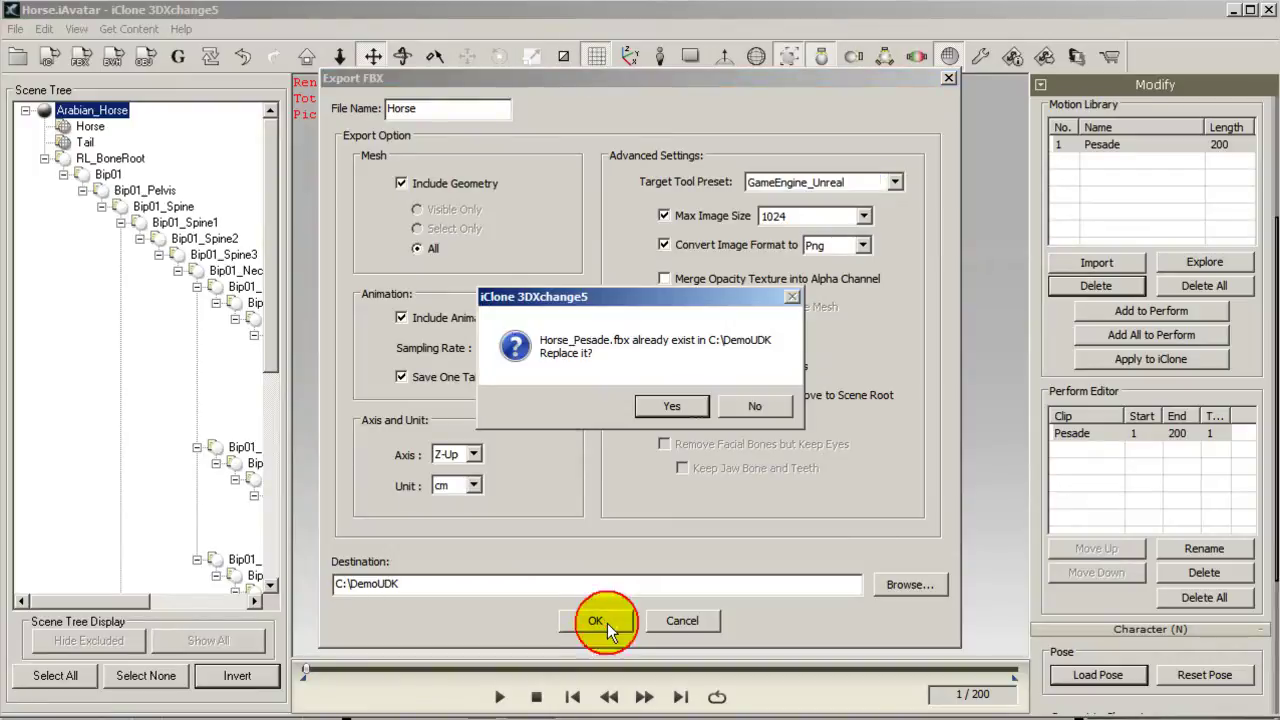
left_click(673, 406)
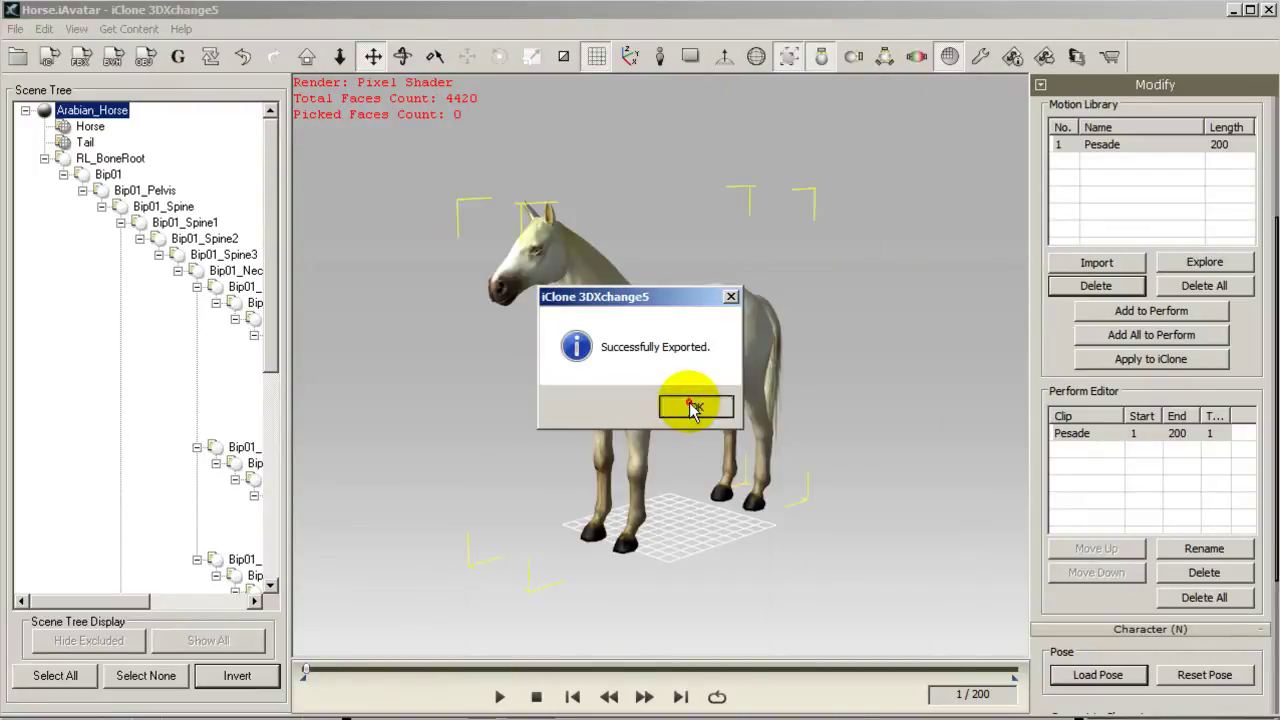
left_click(692, 407)
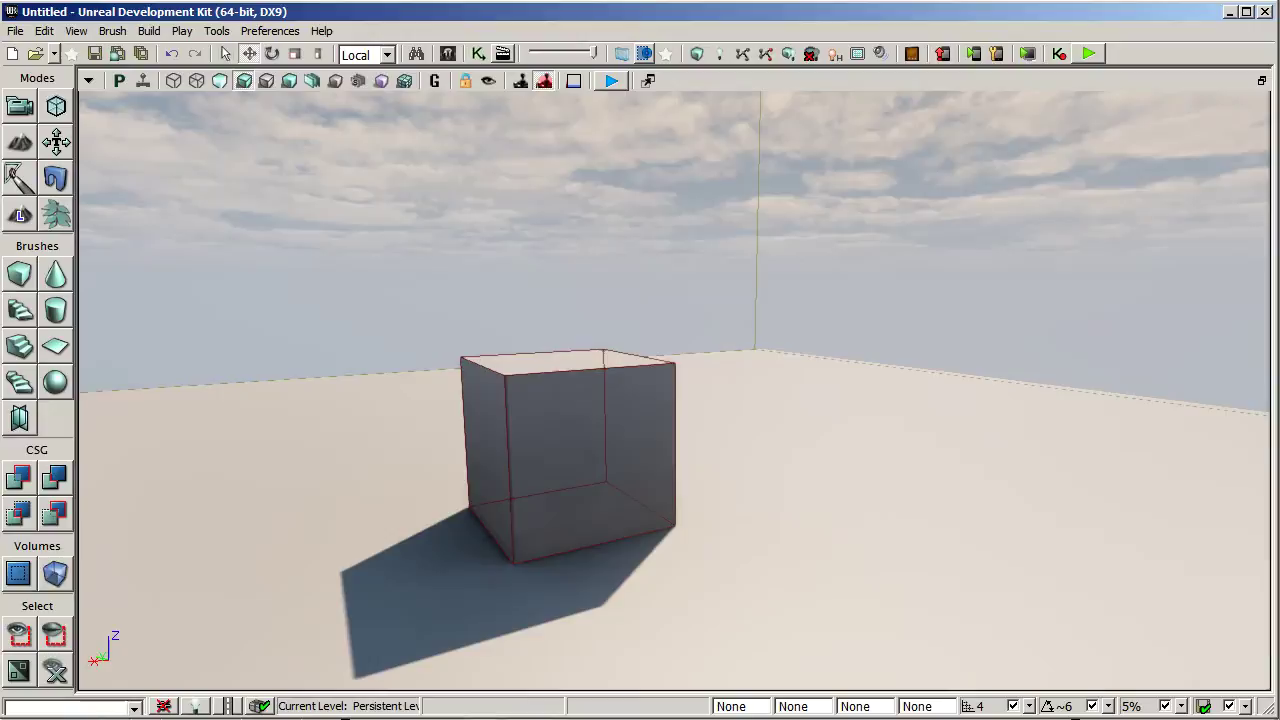
In the Content Browser, create package Demo with an AnimSet asset and show its contents
left_click(448, 55)
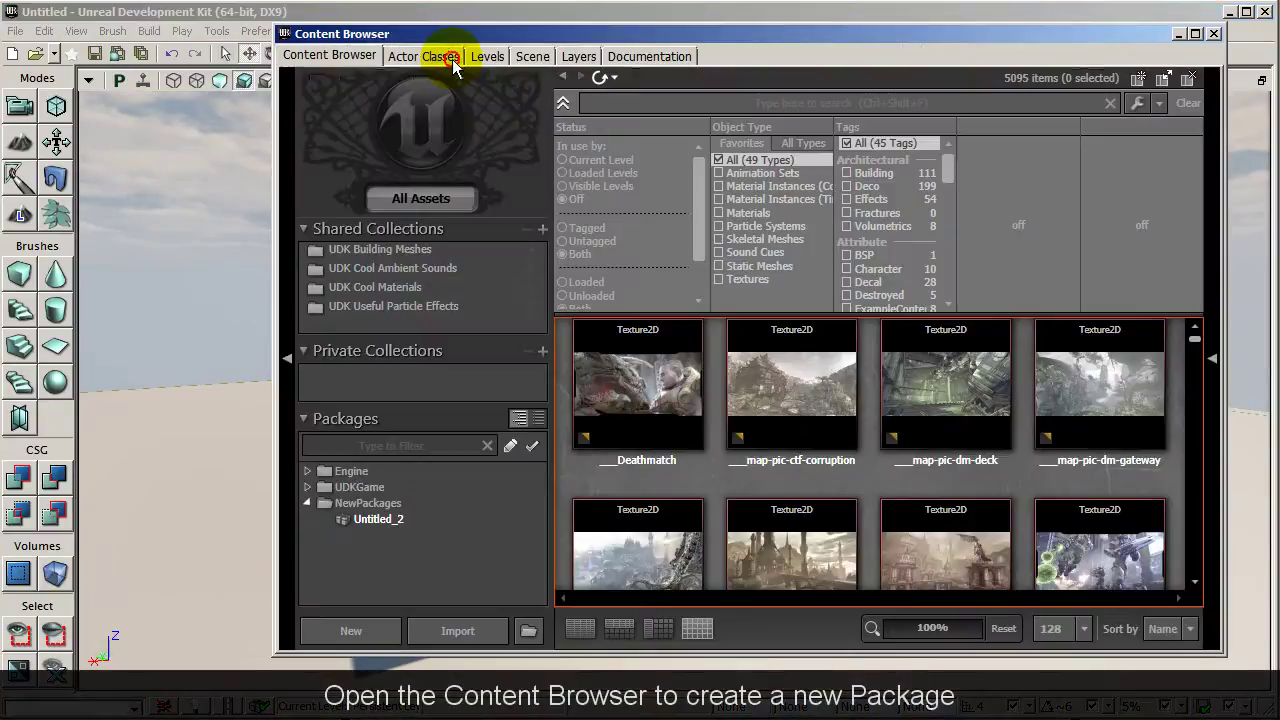
left_click(385, 518)
left_click(384, 522)
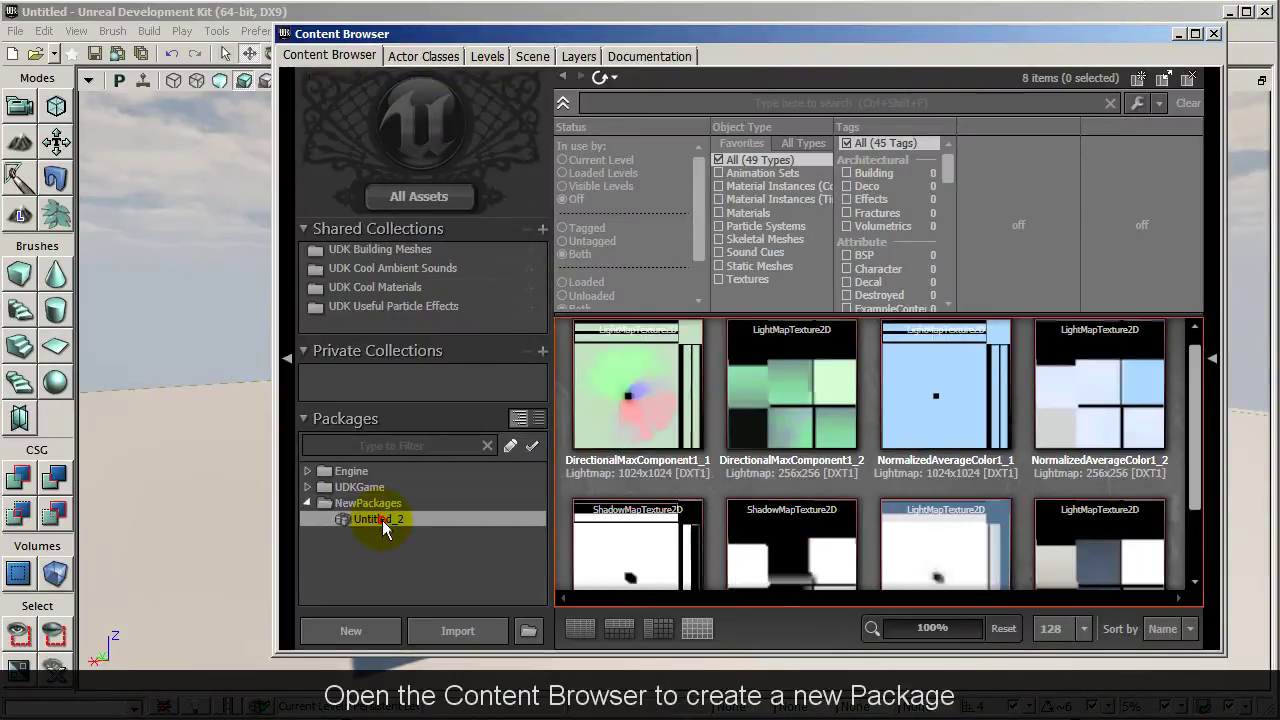
left_click(350, 630)
left_click_drag(663, 300, 700, 178)
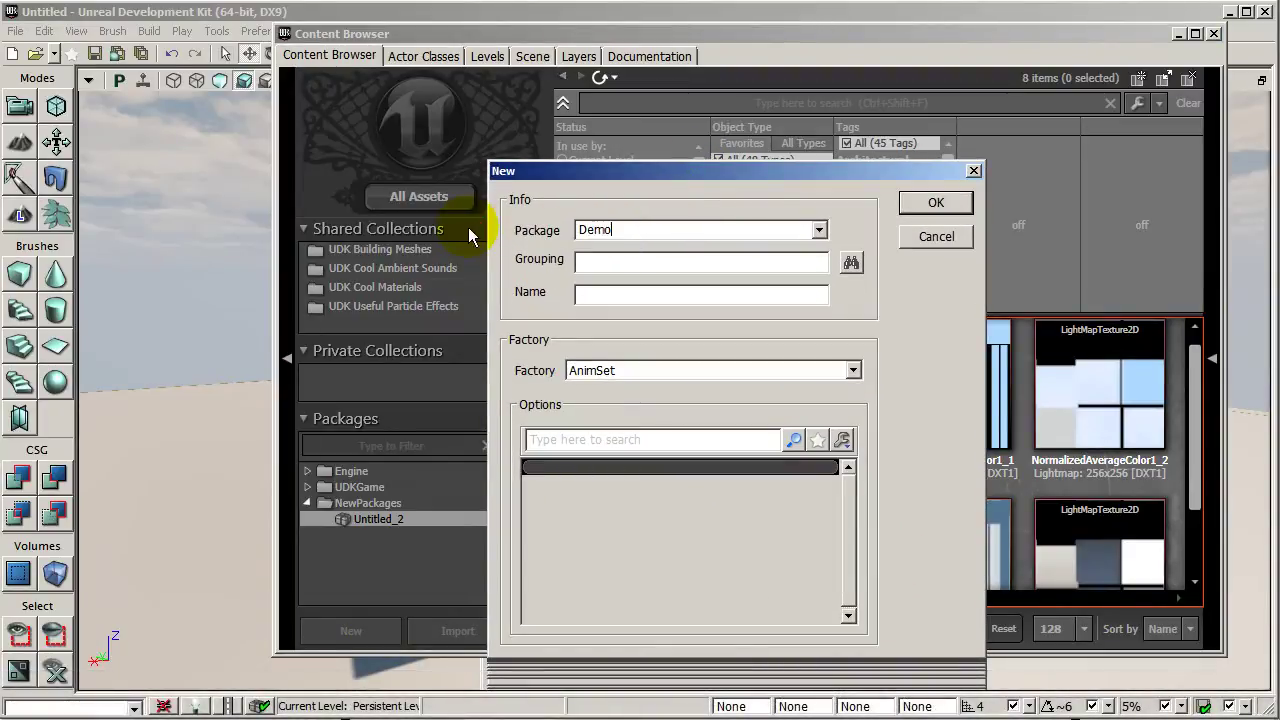
left_click(929, 209)
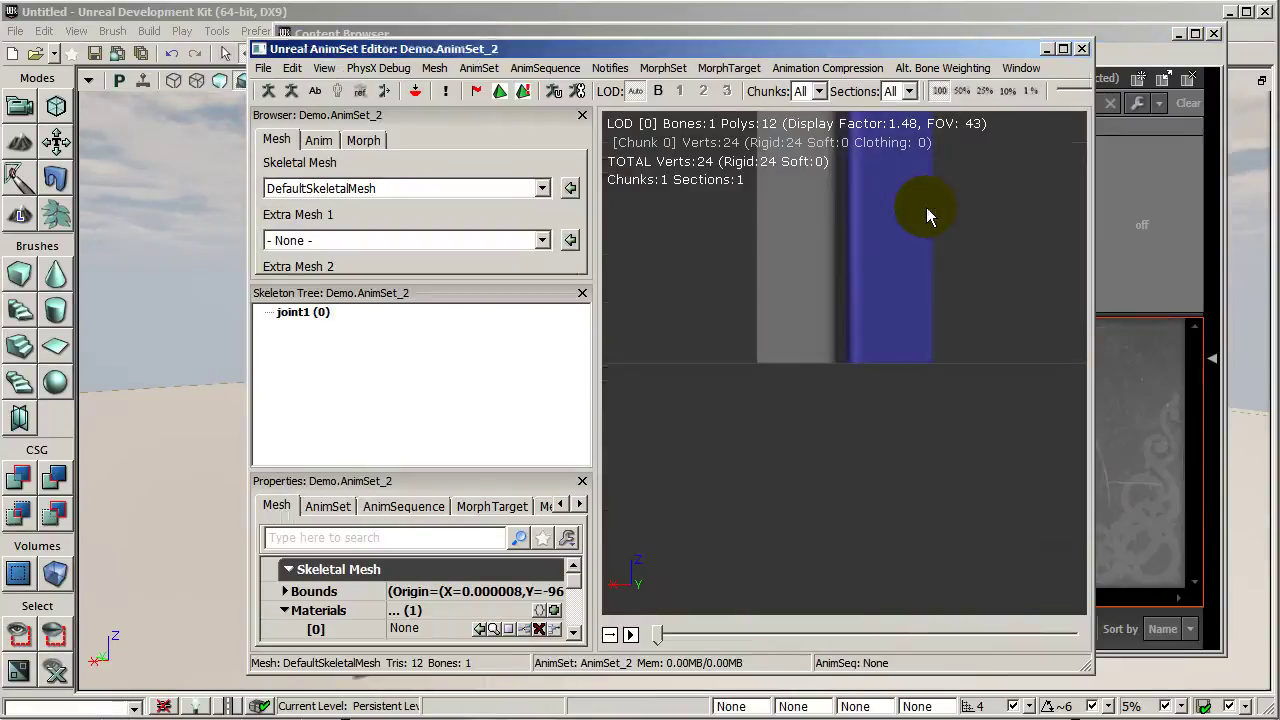
left_click(1081, 50)
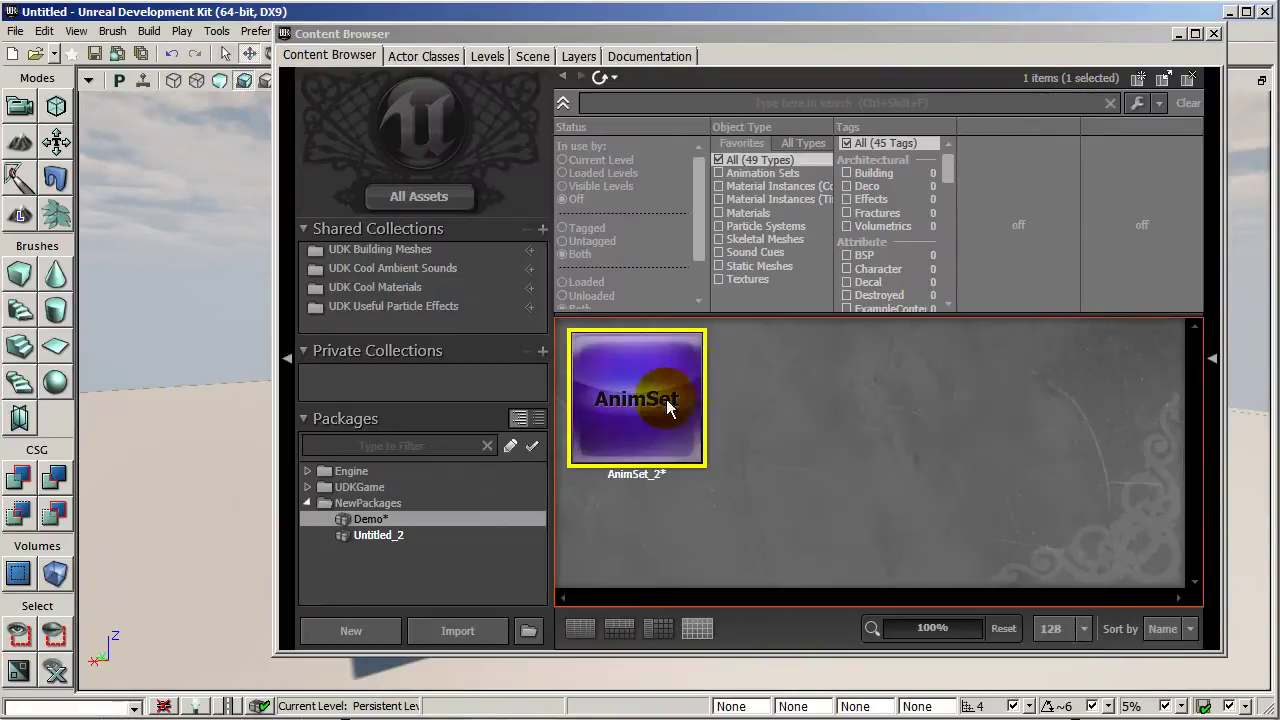
left_click(330, 534)
left_click(523, 520)
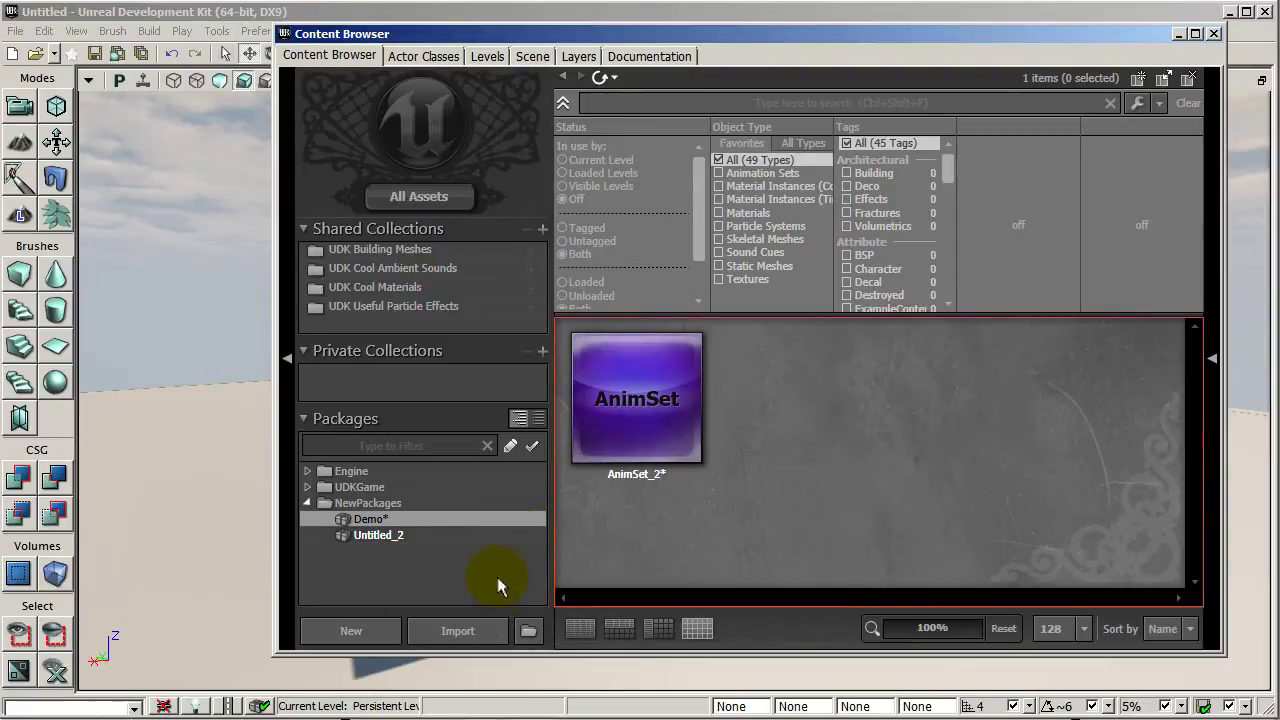
Import Ruin_A.fbx into Demo as a static mesh with Combine Meshes and Import Materials on
left_click(478, 636)
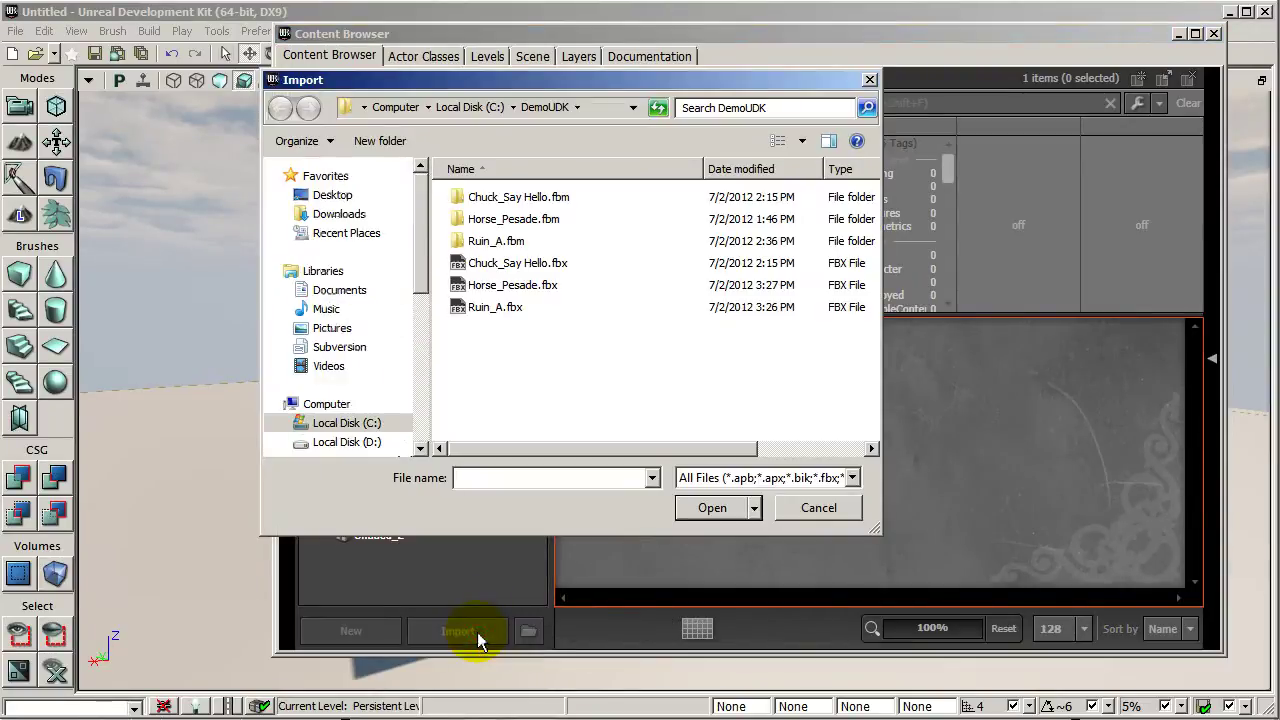
left_click(503, 308)
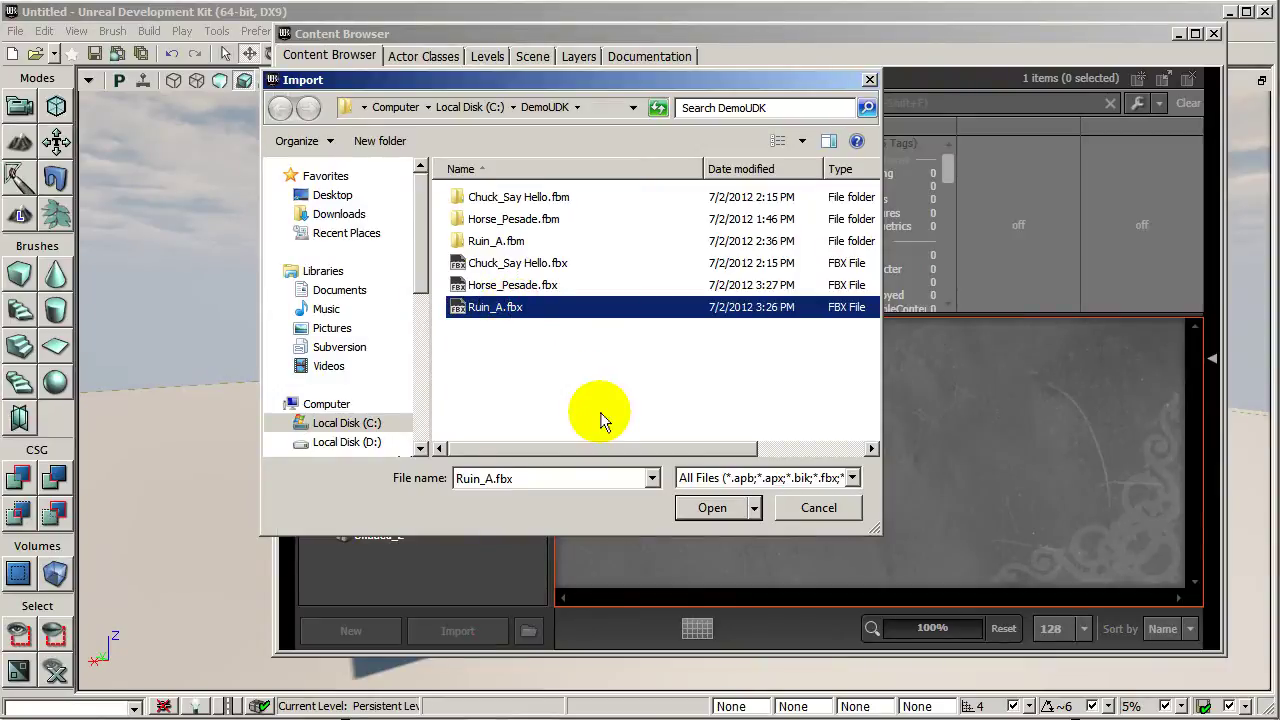
left_click(716, 509)
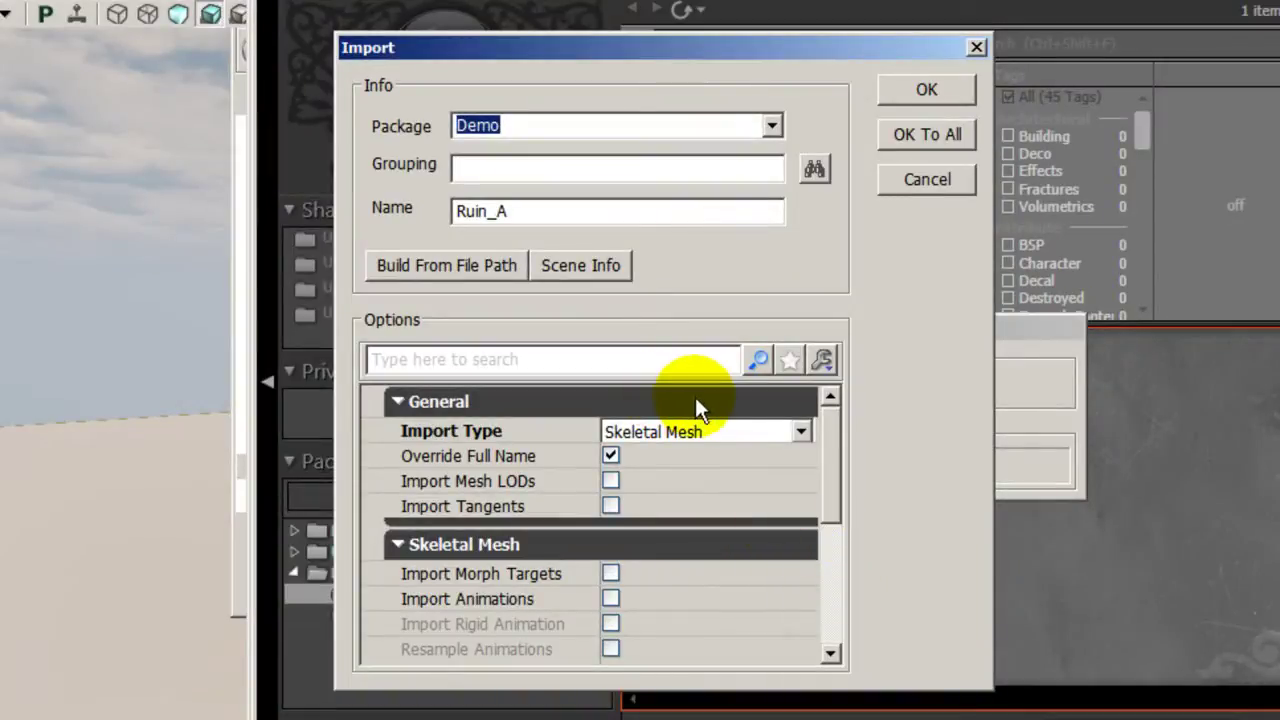
left_click(800, 431)
left_click(796, 455)
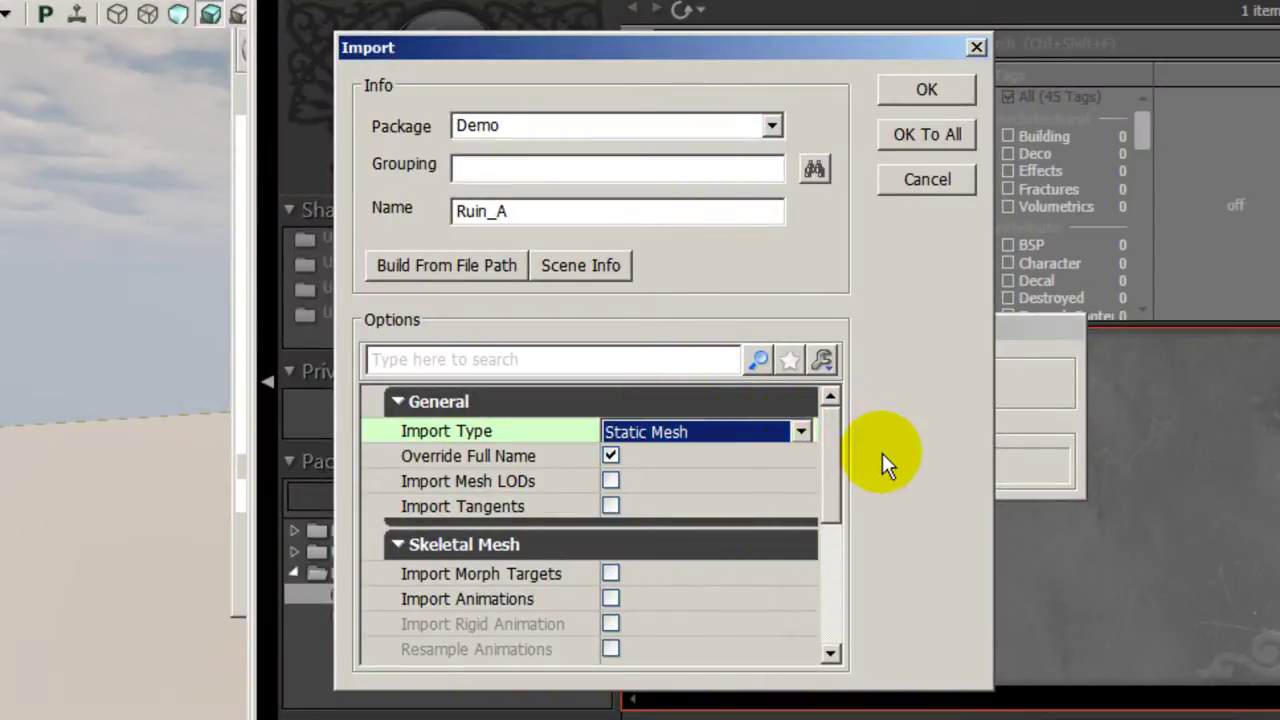
left_click_drag(832, 442, 838, 553)
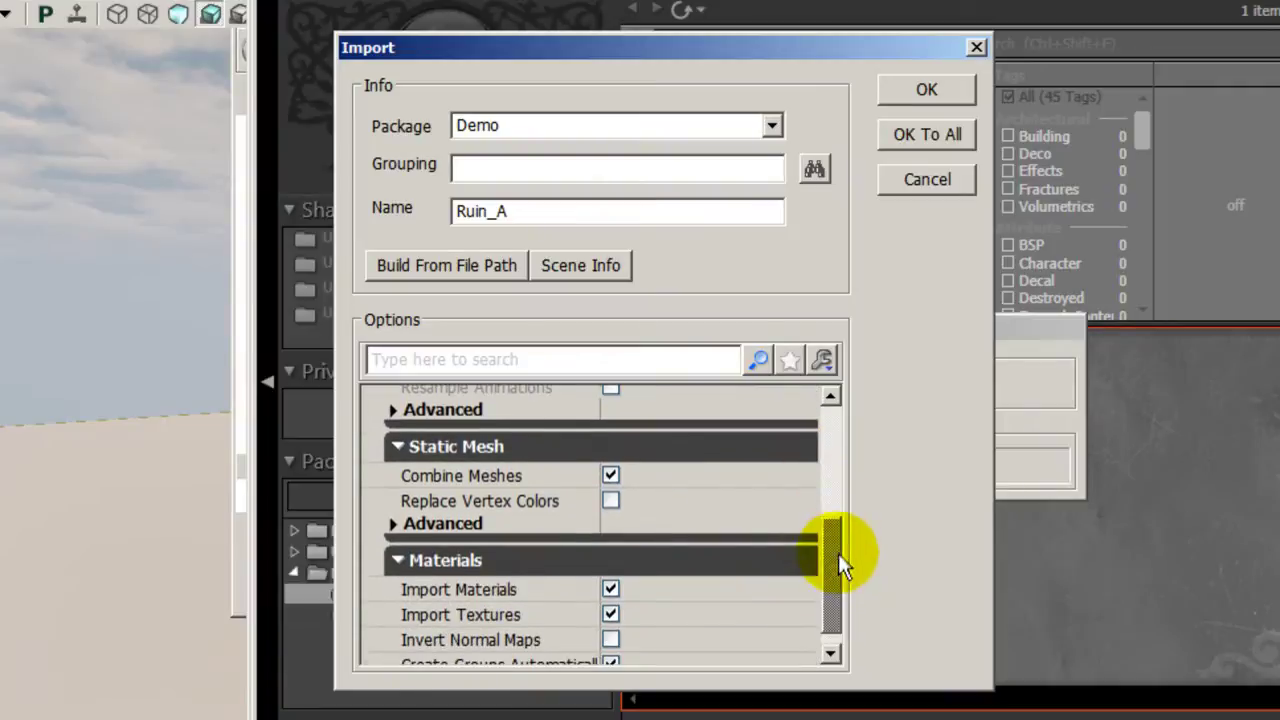
left_click(611, 477)
left_click(612, 477)
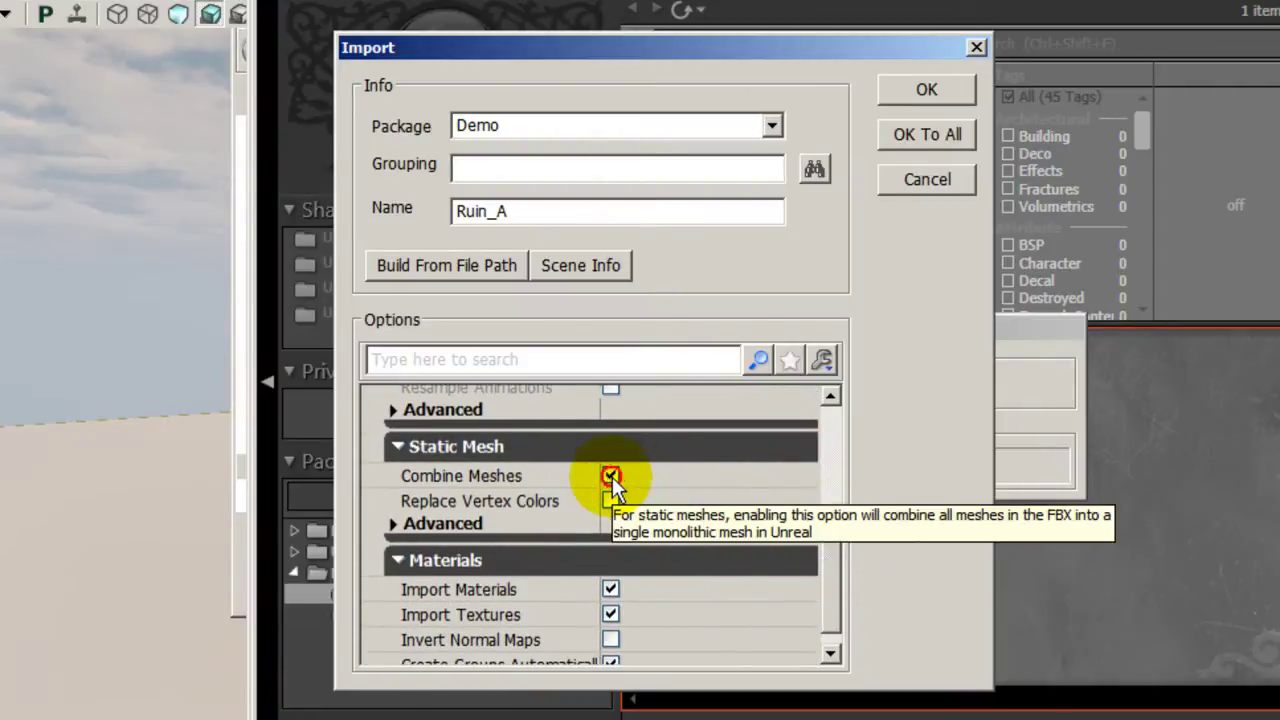
left_click_drag(829, 548, 846, 598)
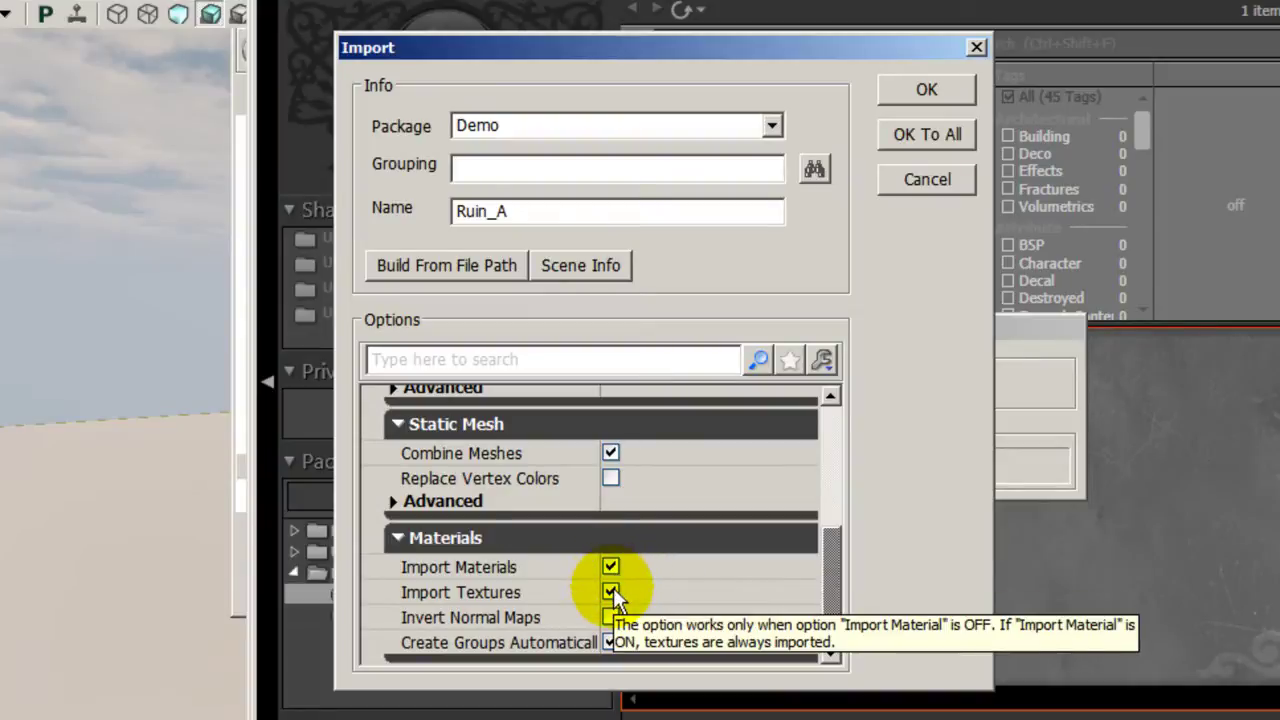
left_click_drag(829, 568, 845, 428)
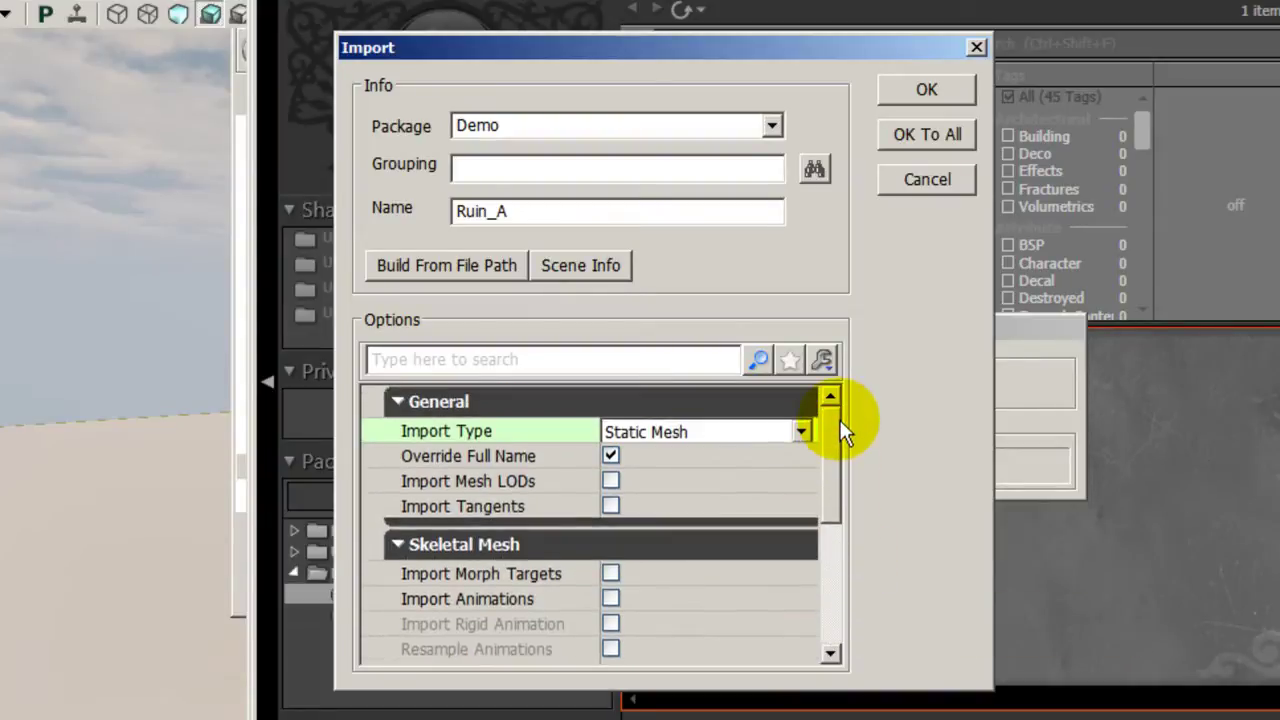
left_click(941, 95)
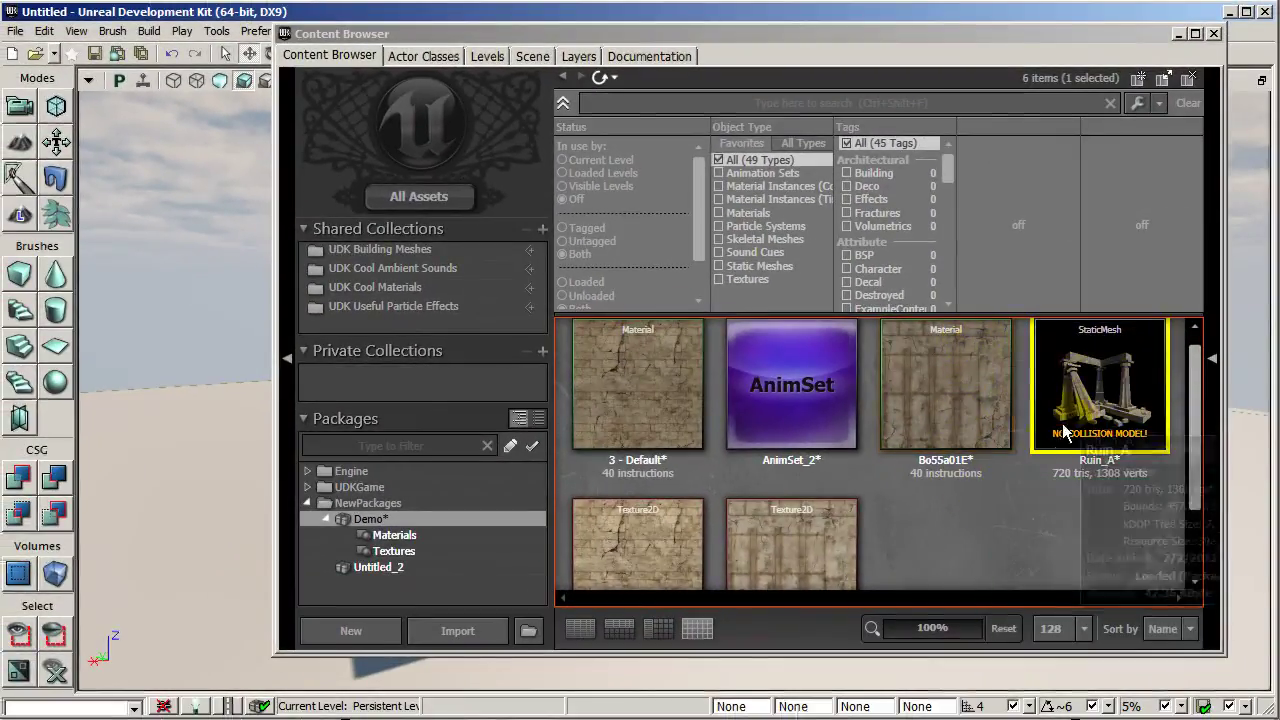
double_click(1072, 412)
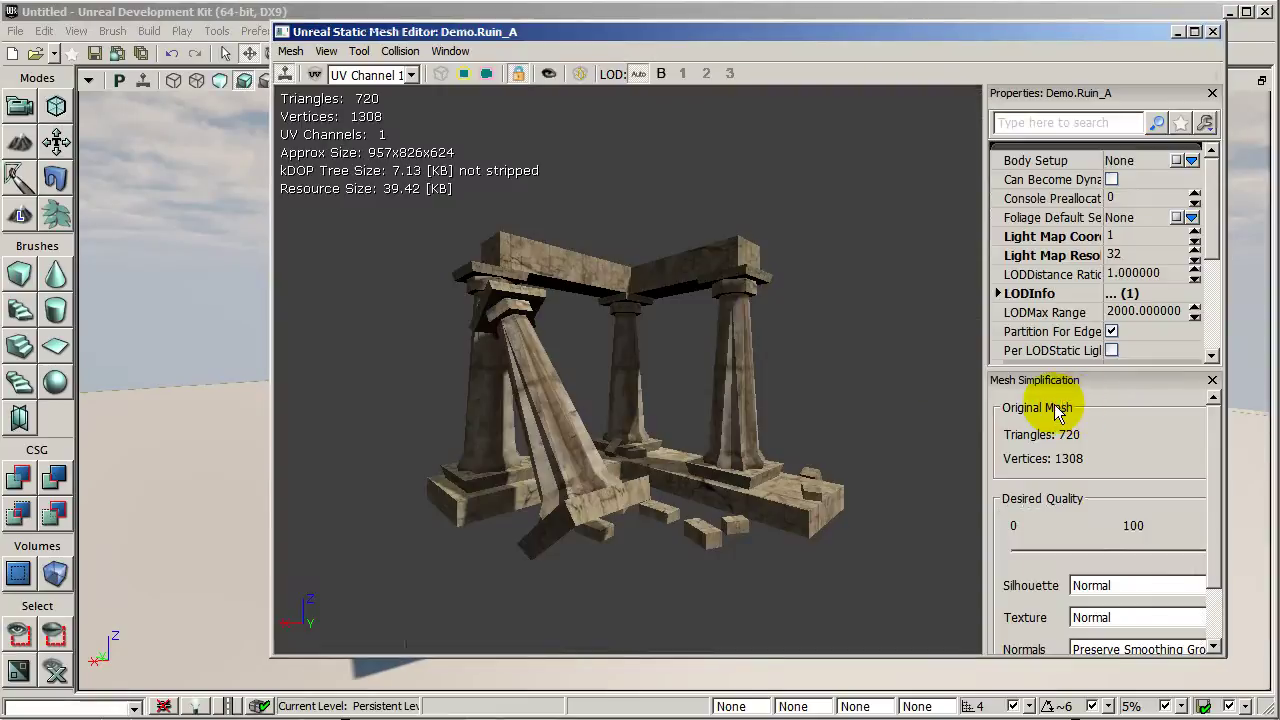
left_click_drag(768, 338, 438, 426)
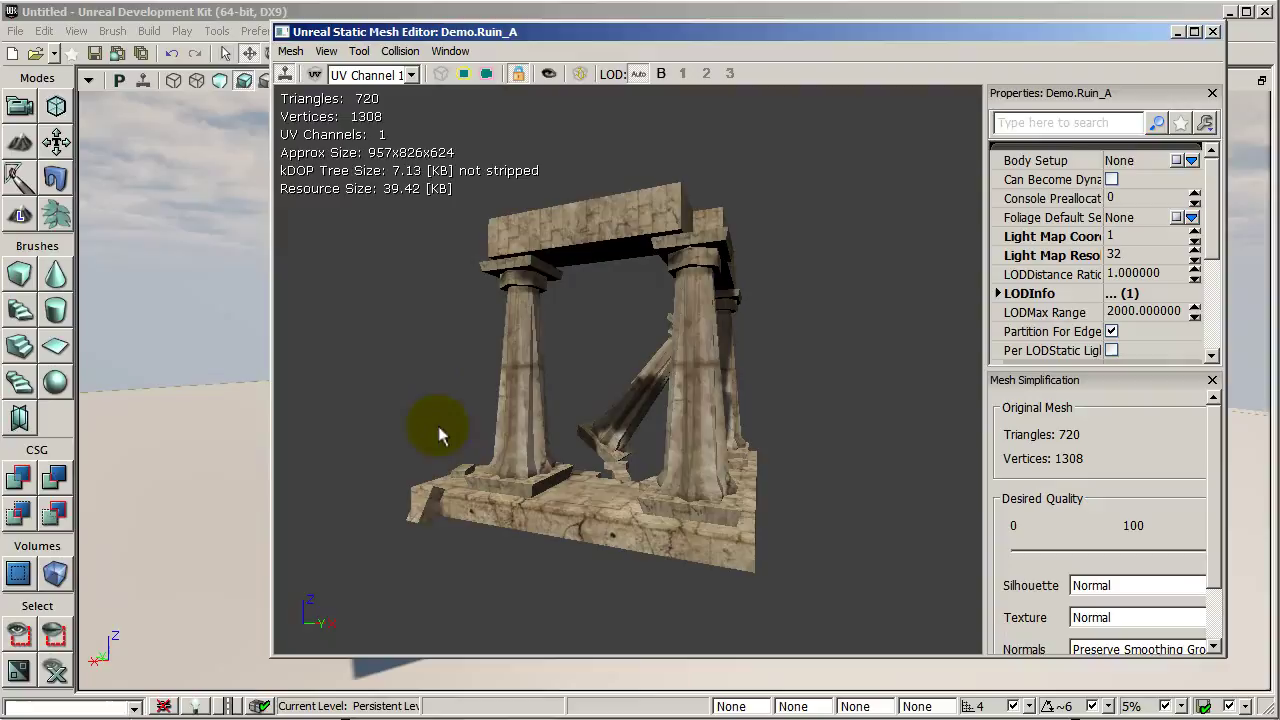
left_click(1212, 31)
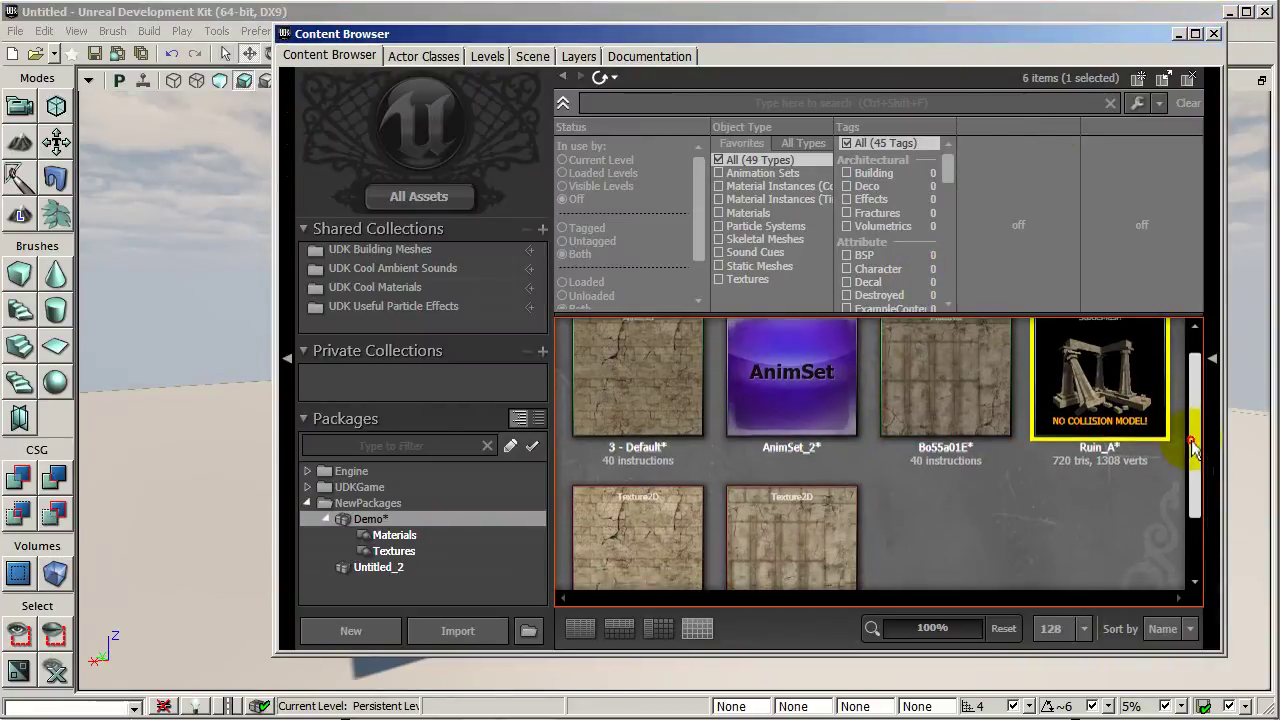
Import Horse_Pesade.fbx into Demo as a skeletal mesh, leaving Import Animations unchecked
left_click_drag(1195, 440, 1196, 513)
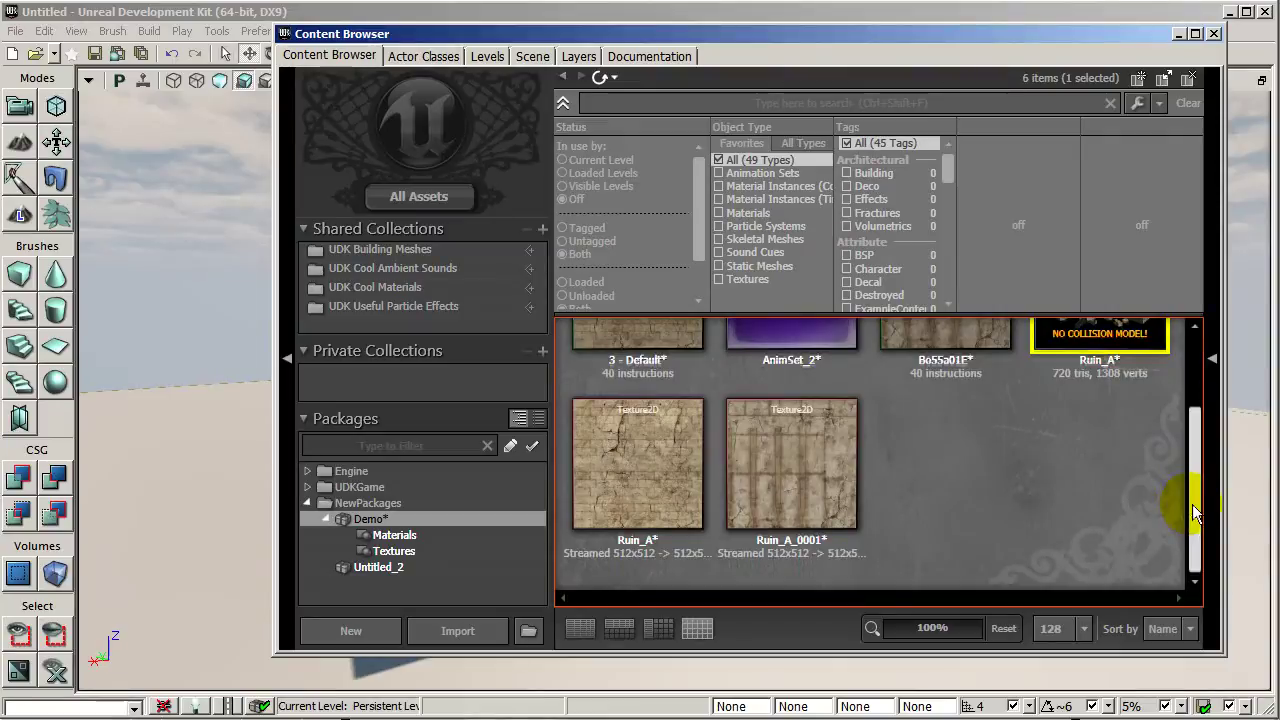
left_click(458, 632)
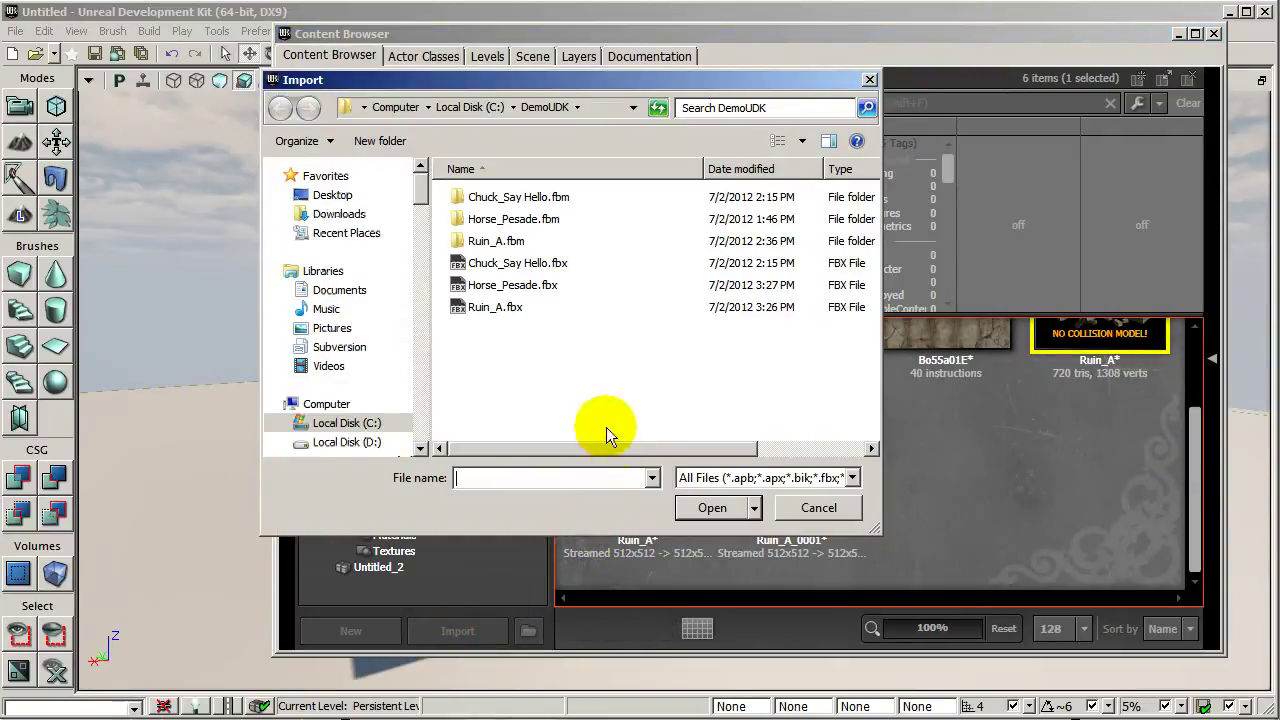
left_click(548, 288)
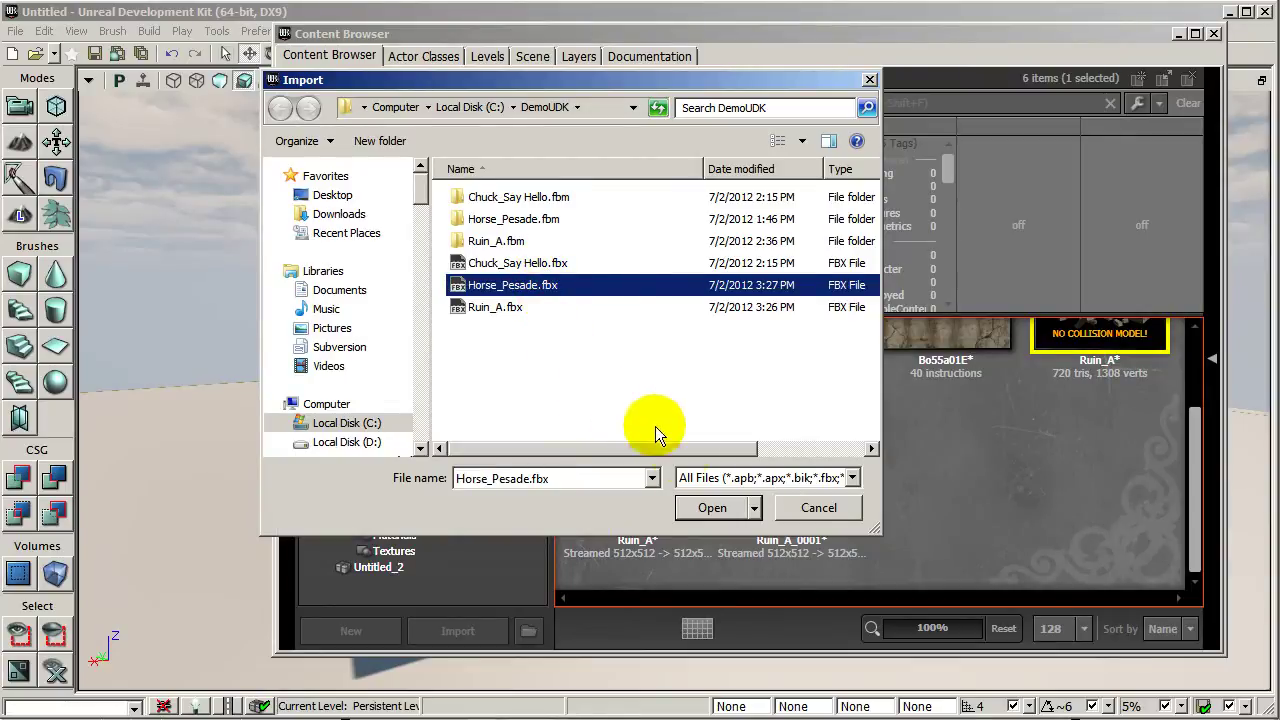
left_click(713, 509)
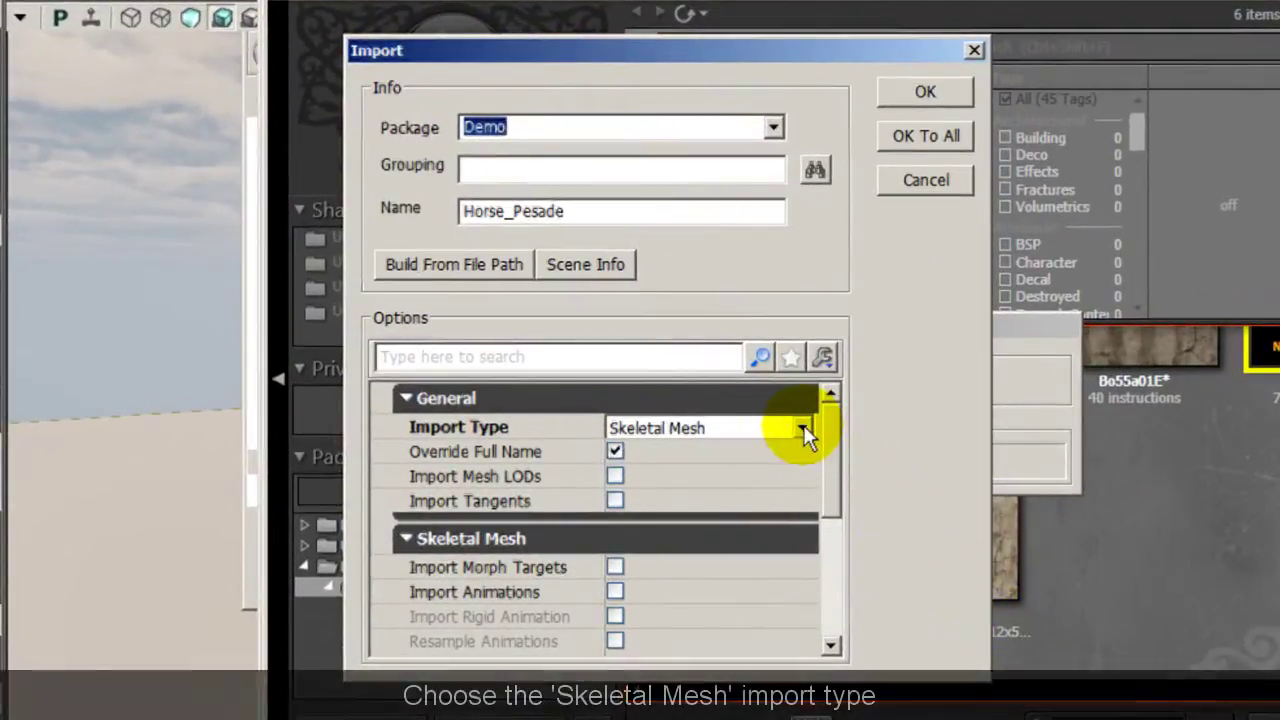
left_click(806, 430)
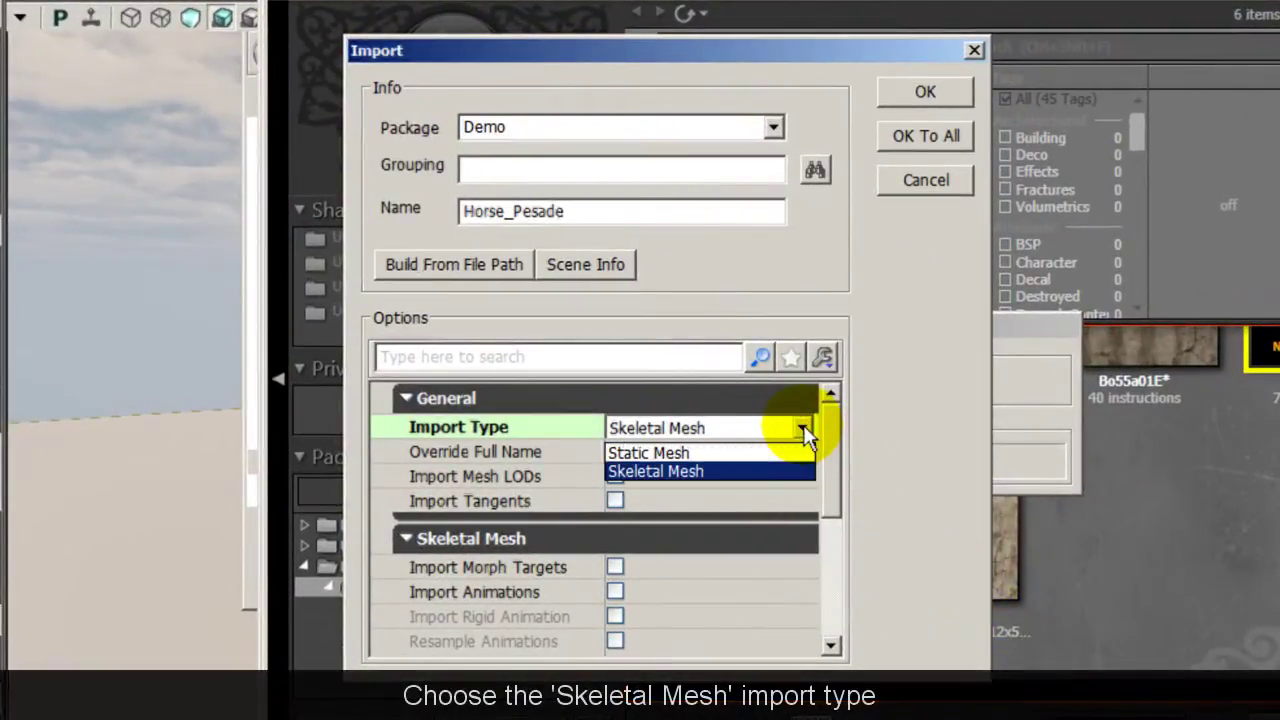
left_click(792, 468)
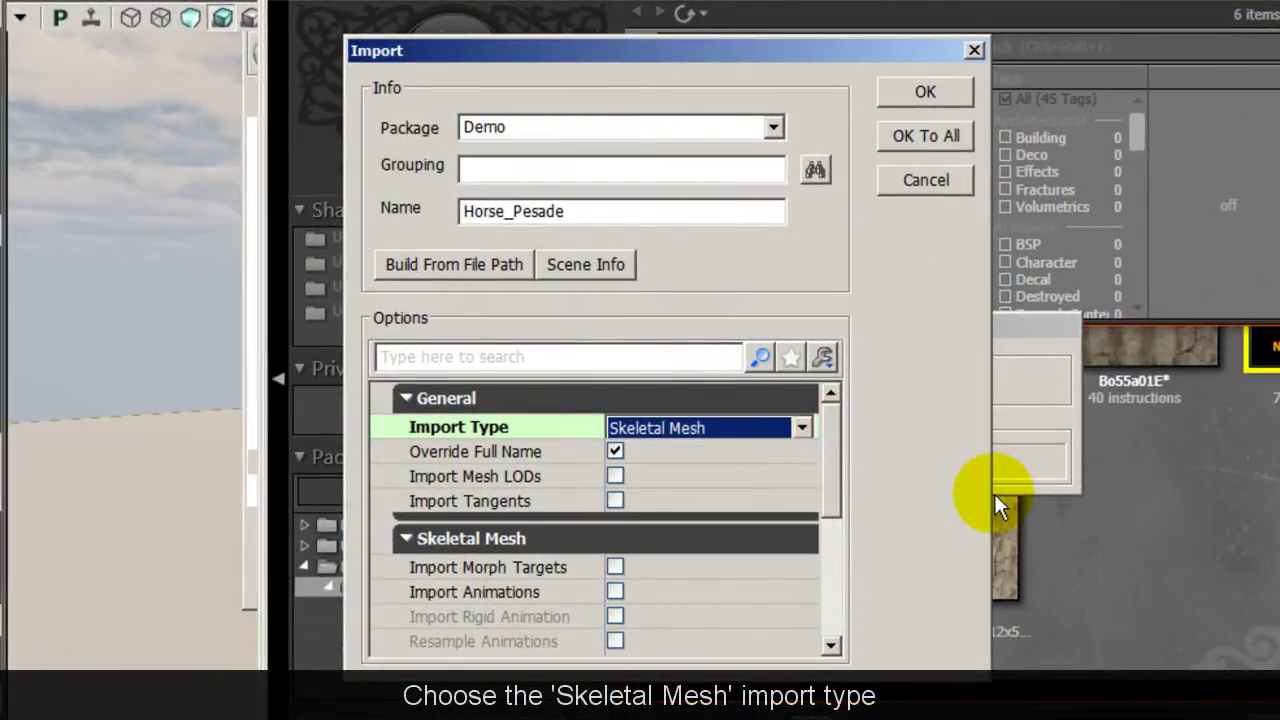
left_click_drag(829, 463, 840, 538)
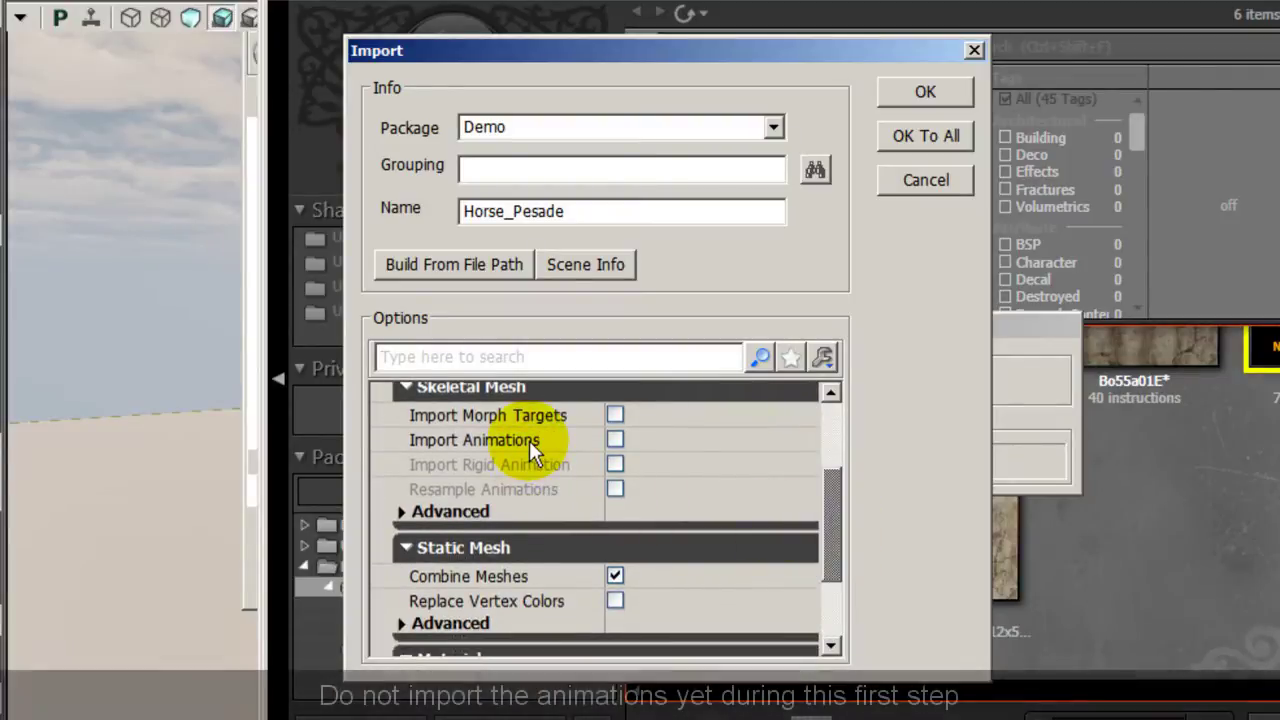
left_click(615, 440)
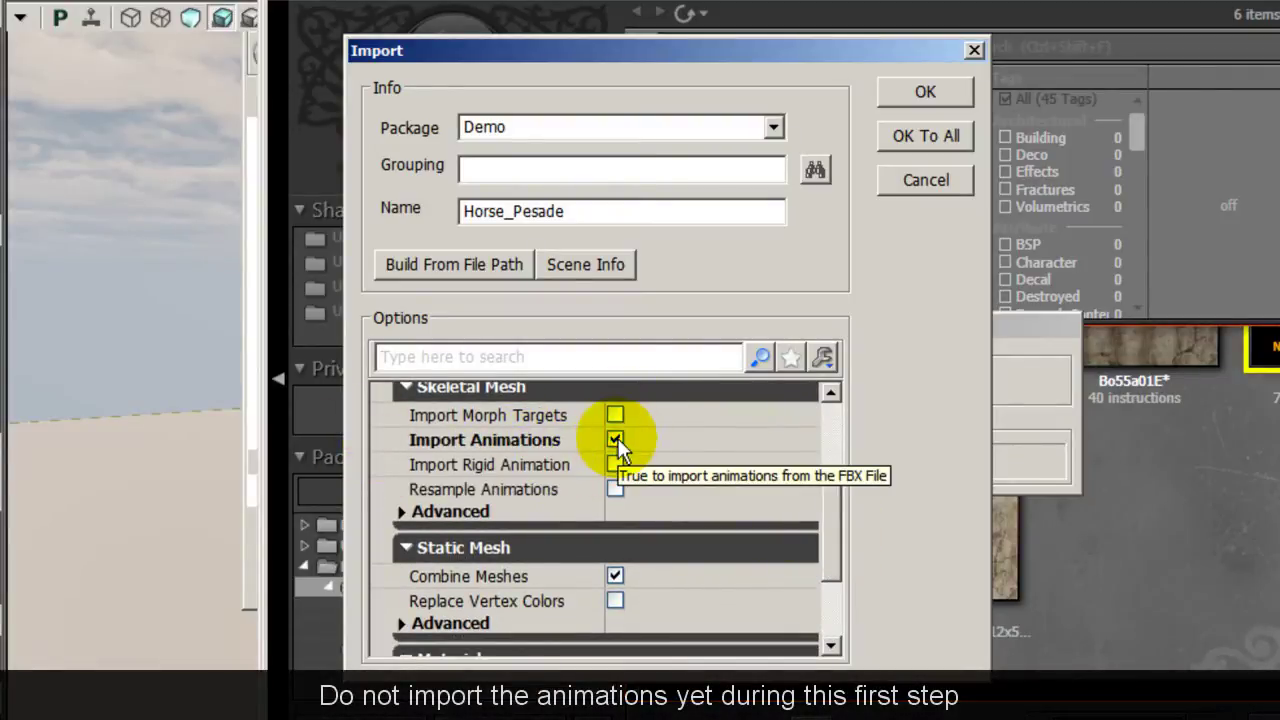
left_click(615, 440)
left_click_drag(826, 490, 837, 586)
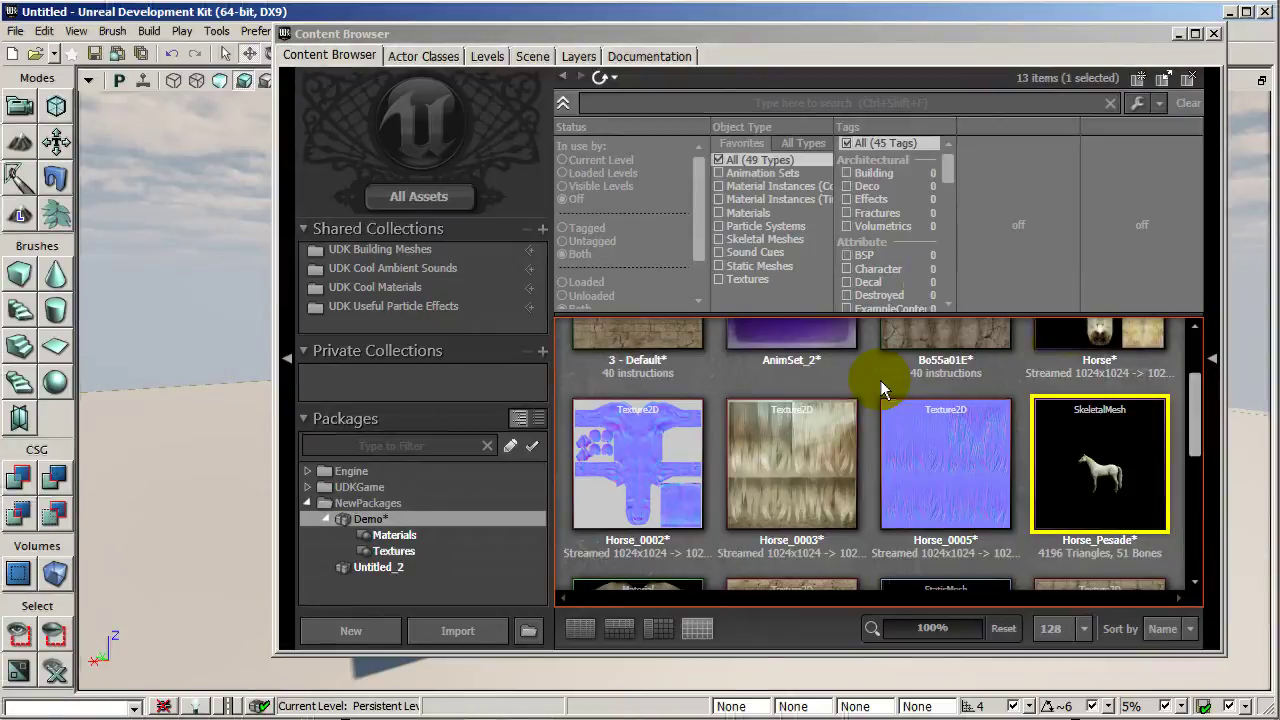
Open the Horse_Pesade skeletal mesh in the AnimSet Editor and check its available animation sets
double_click(1093, 478)
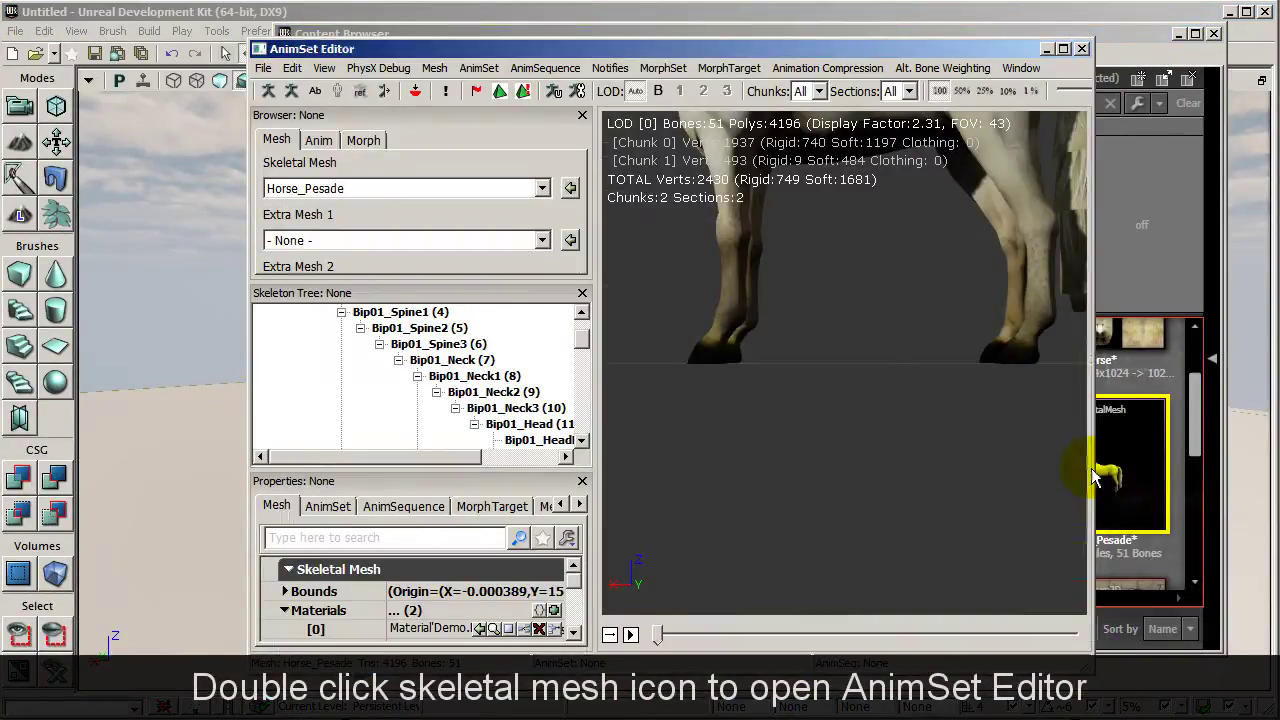
left_click_drag(748, 320, 880, 243)
left_click(320, 141)
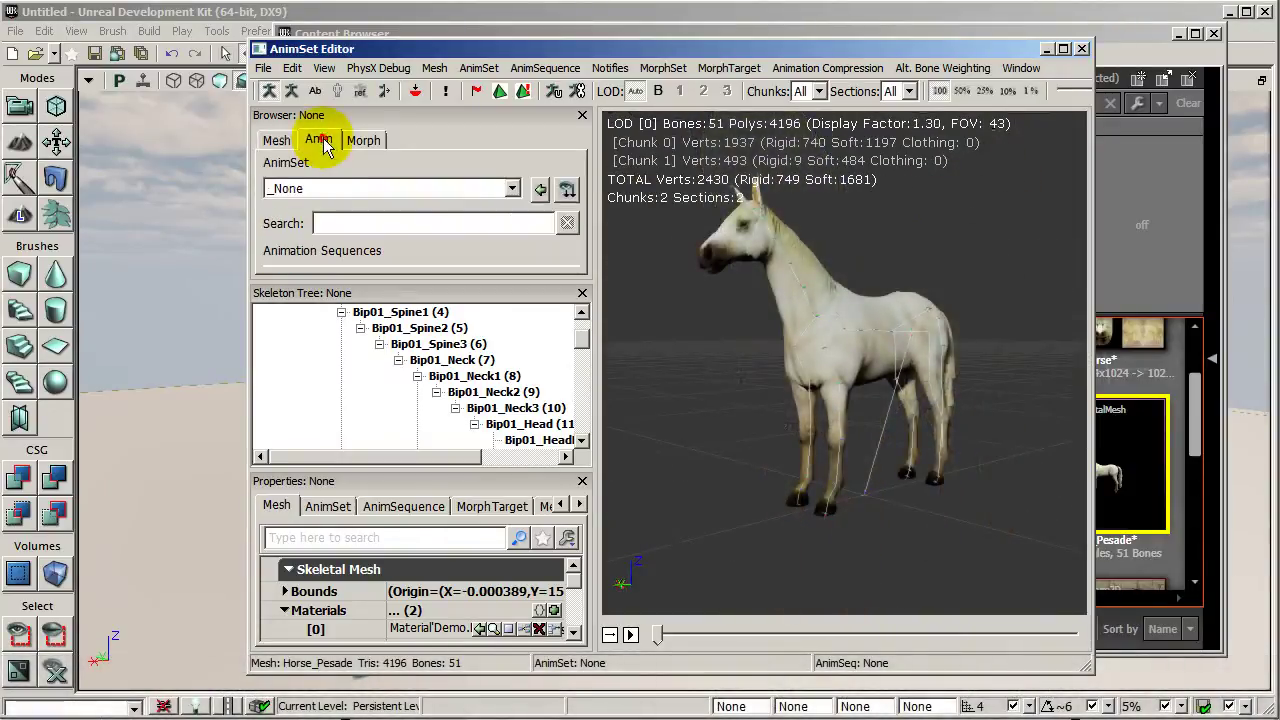
left_click(510, 189)
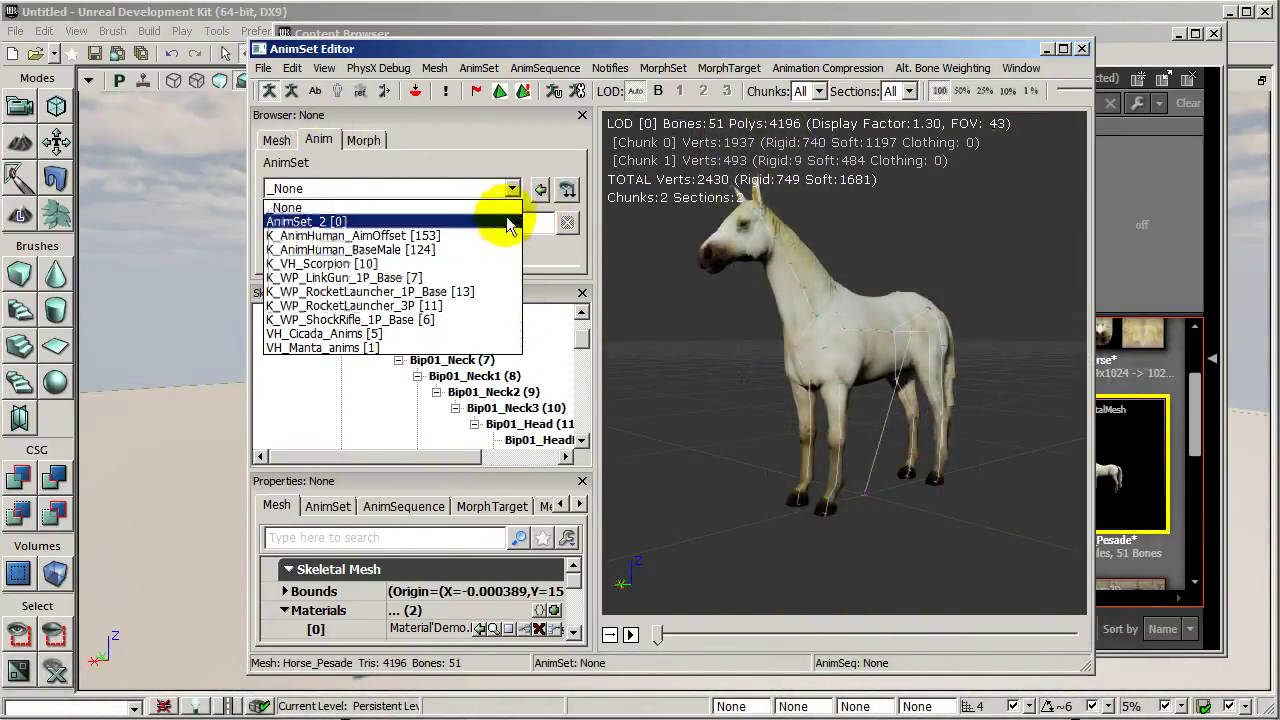
left_click(509, 208)
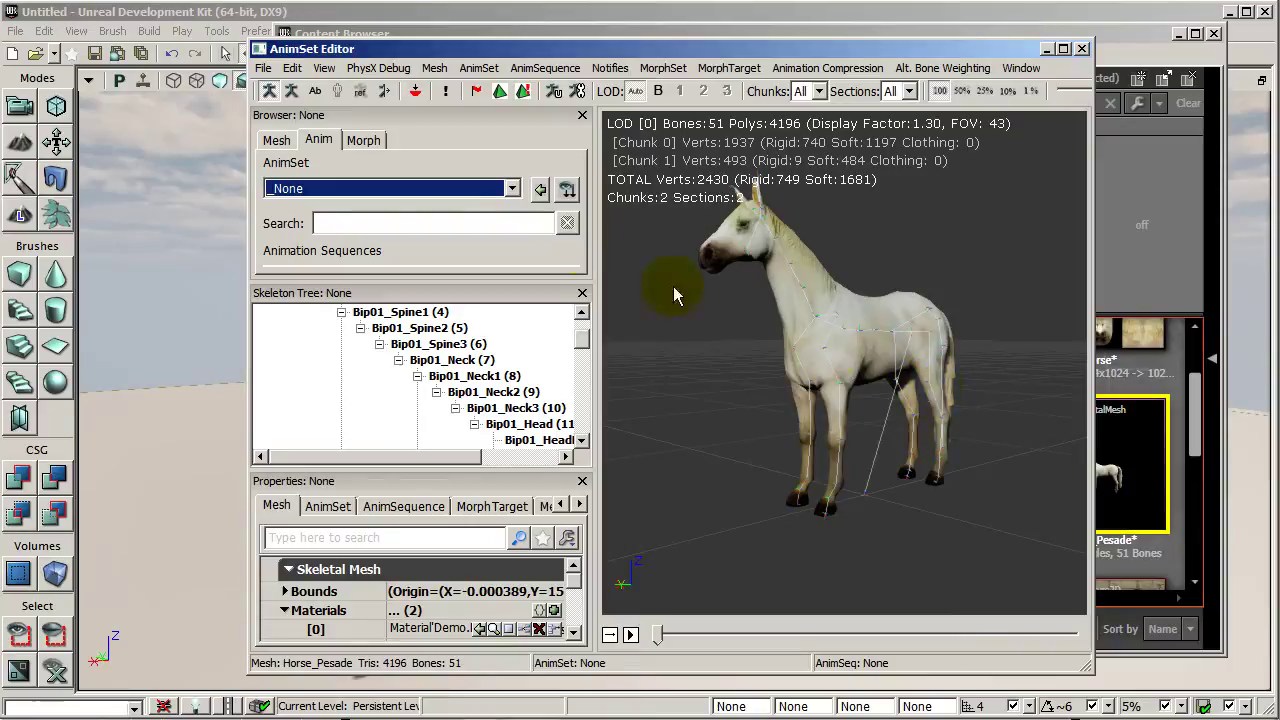
left_click(276, 140)
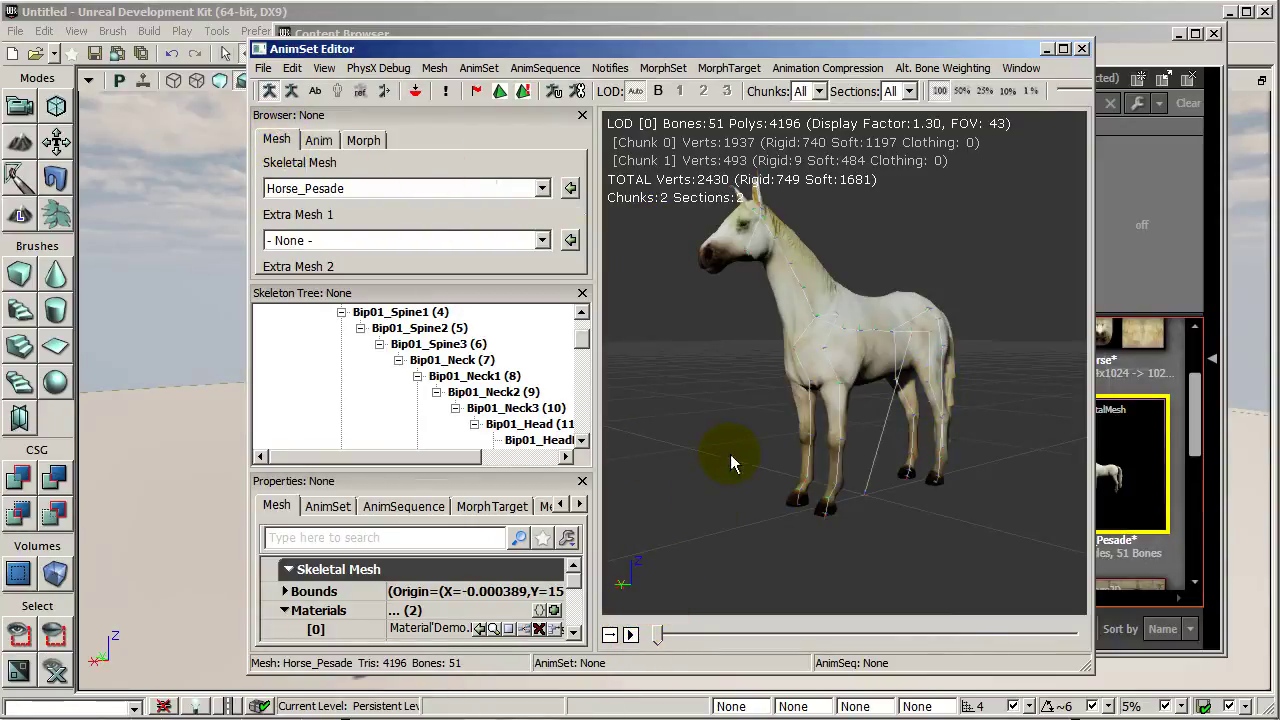
Create a new AnimSet named Horse_Animation and make it the active animation set
left_click(264, 67)
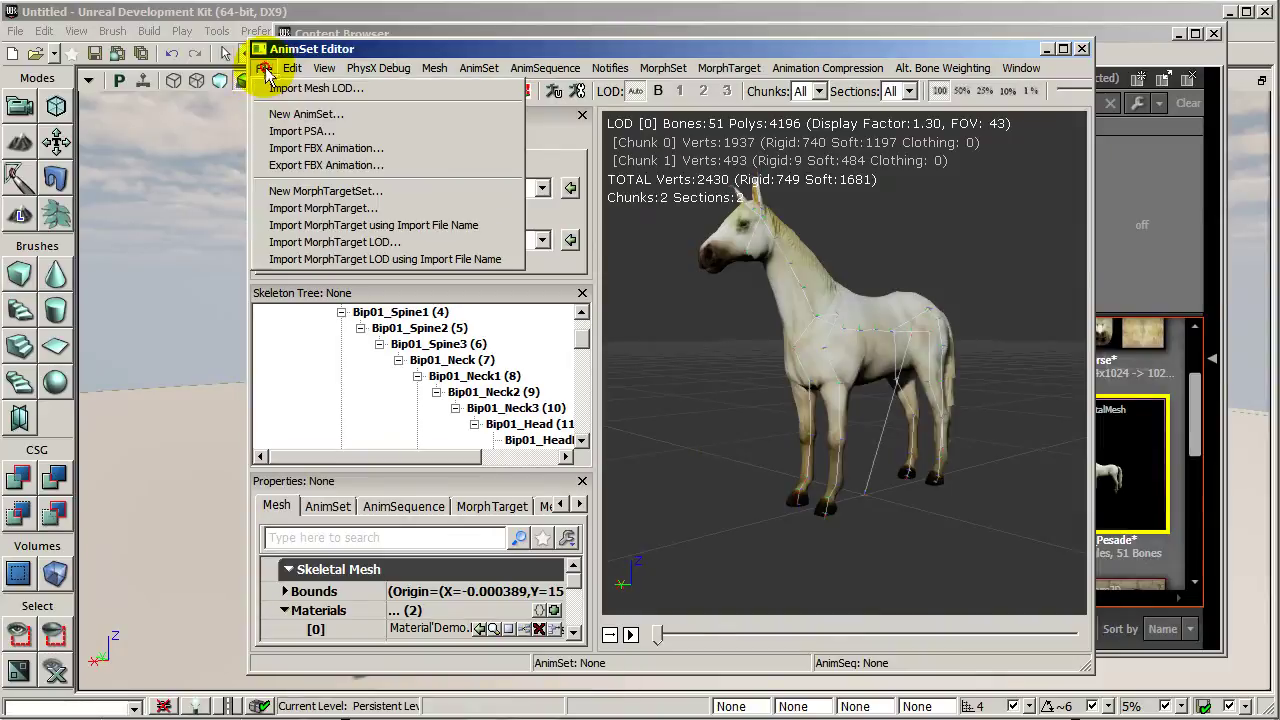
left_click(297, 118)
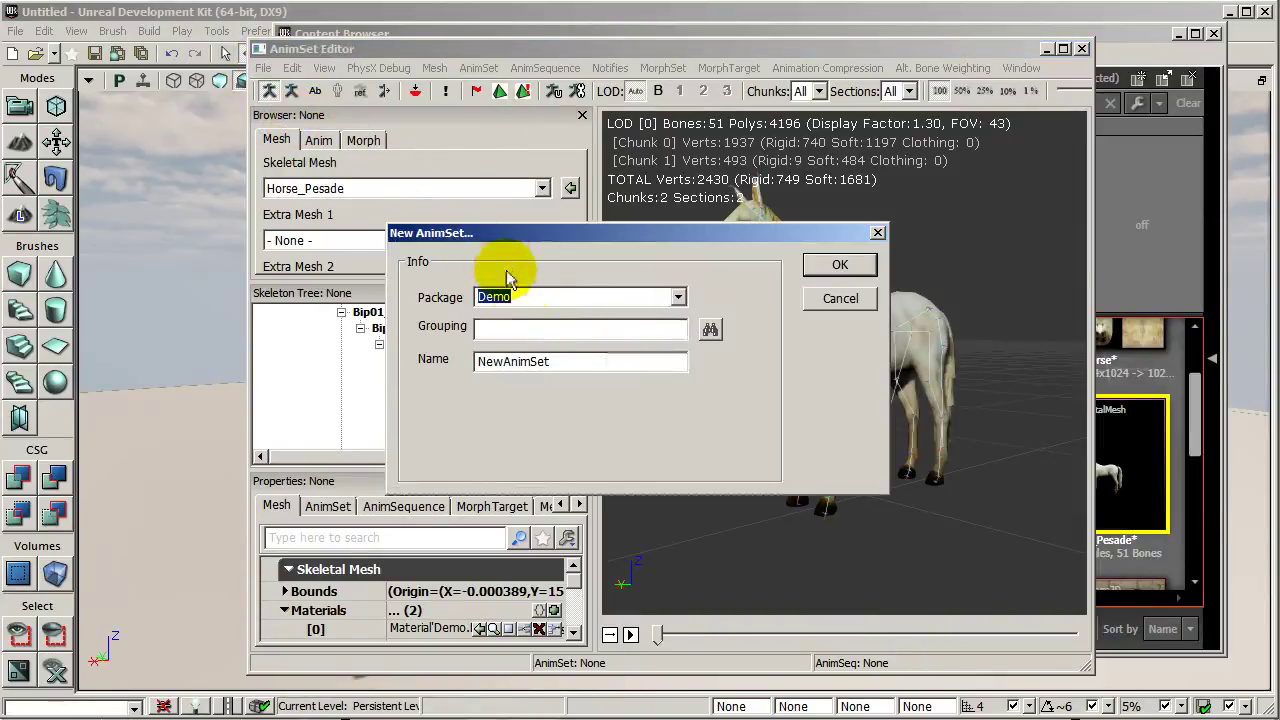
left_click_drag(571, 365, 424, 365)
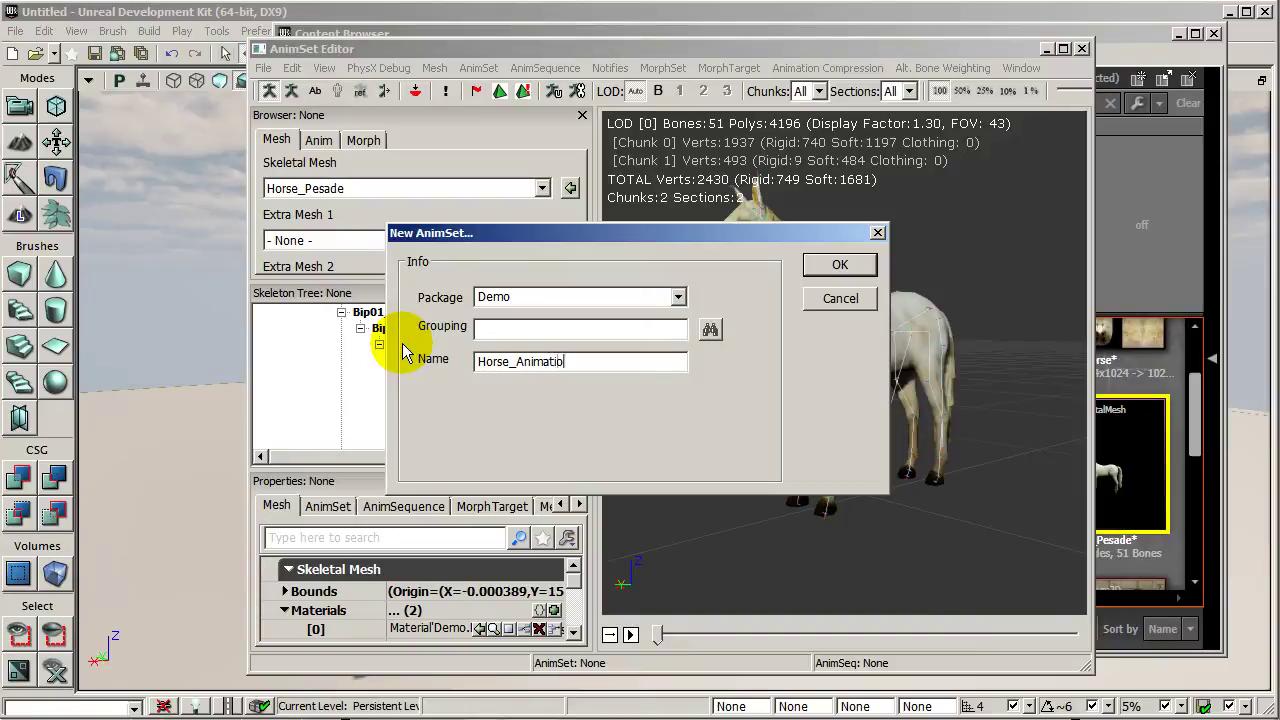
left_click(830, 274)
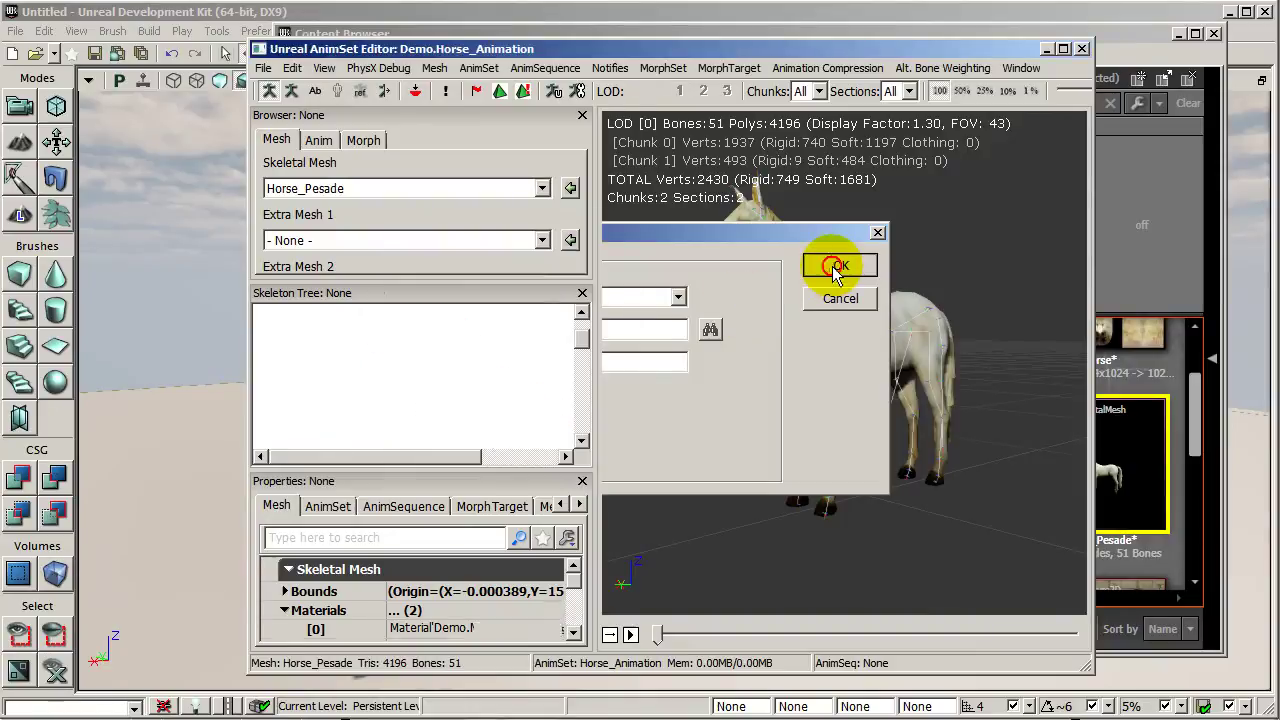
left_click(320, 141)
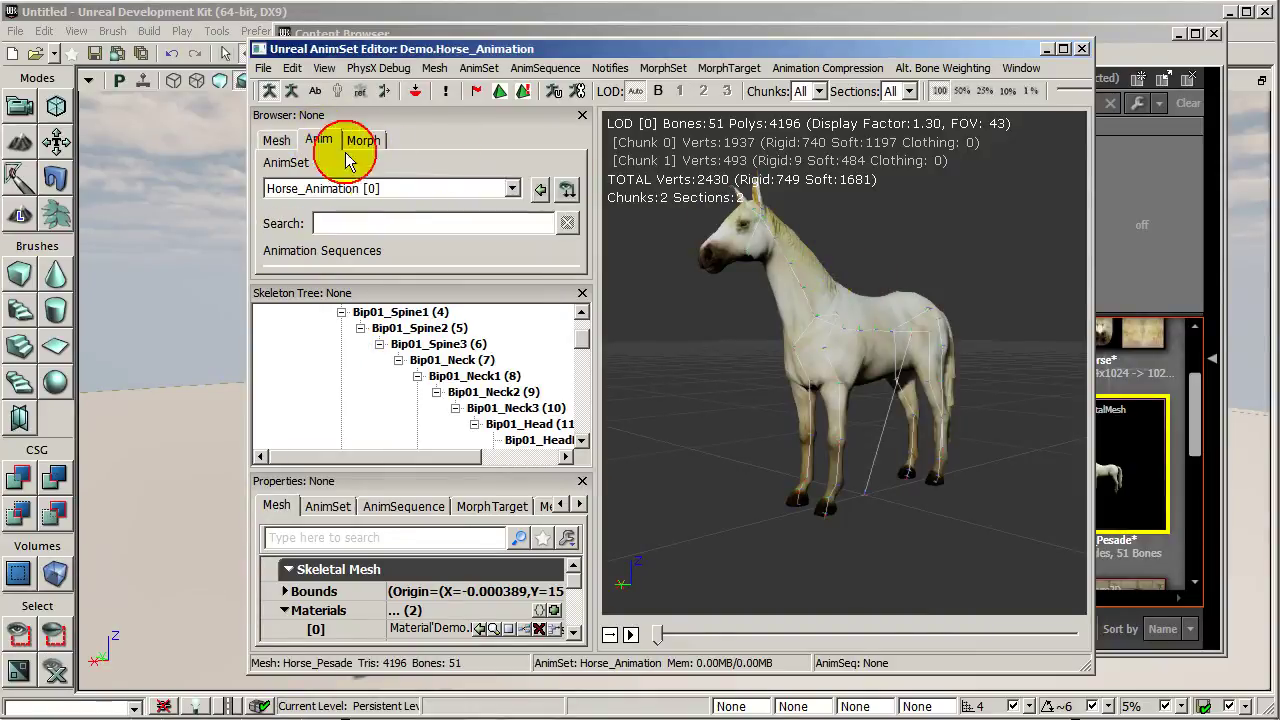
left_click(414, 189)
left_click(409, 240)
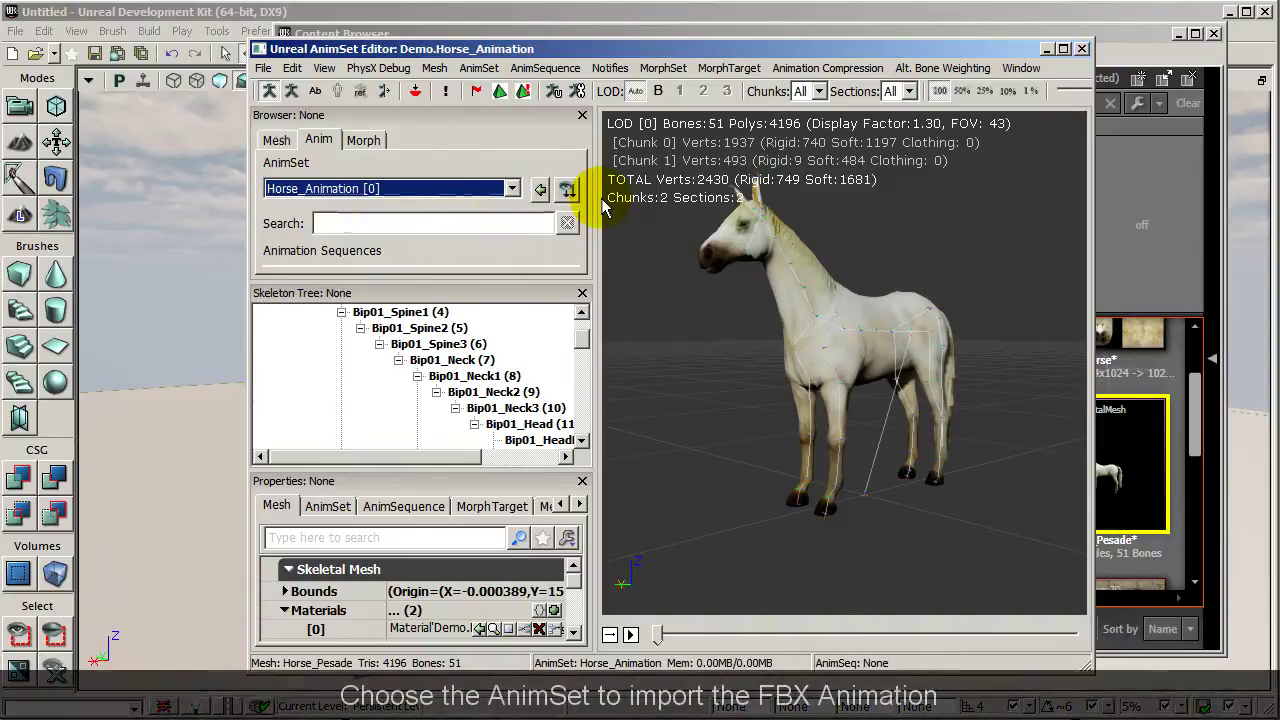
Import Horse_Pesade.fbx as an FBX animation into the Horse_Animation set
left_click(264, 68)
left_click(264, 68)
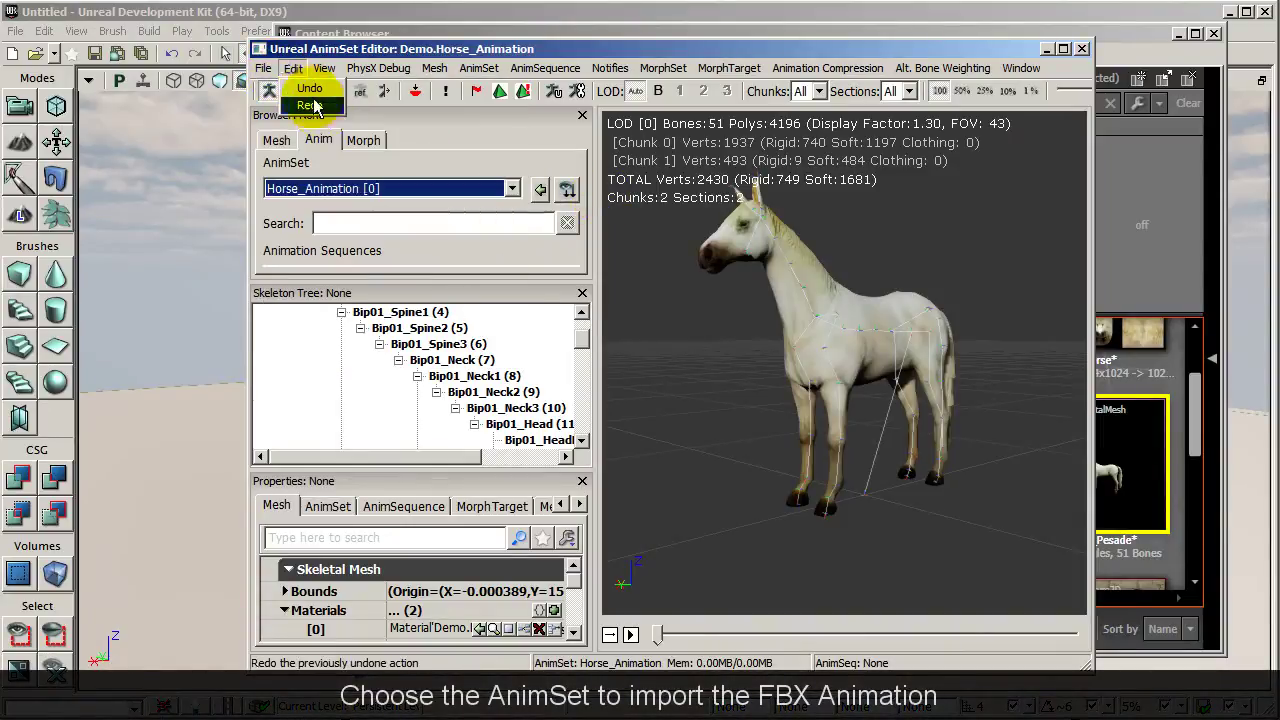
left_click(264, 68)
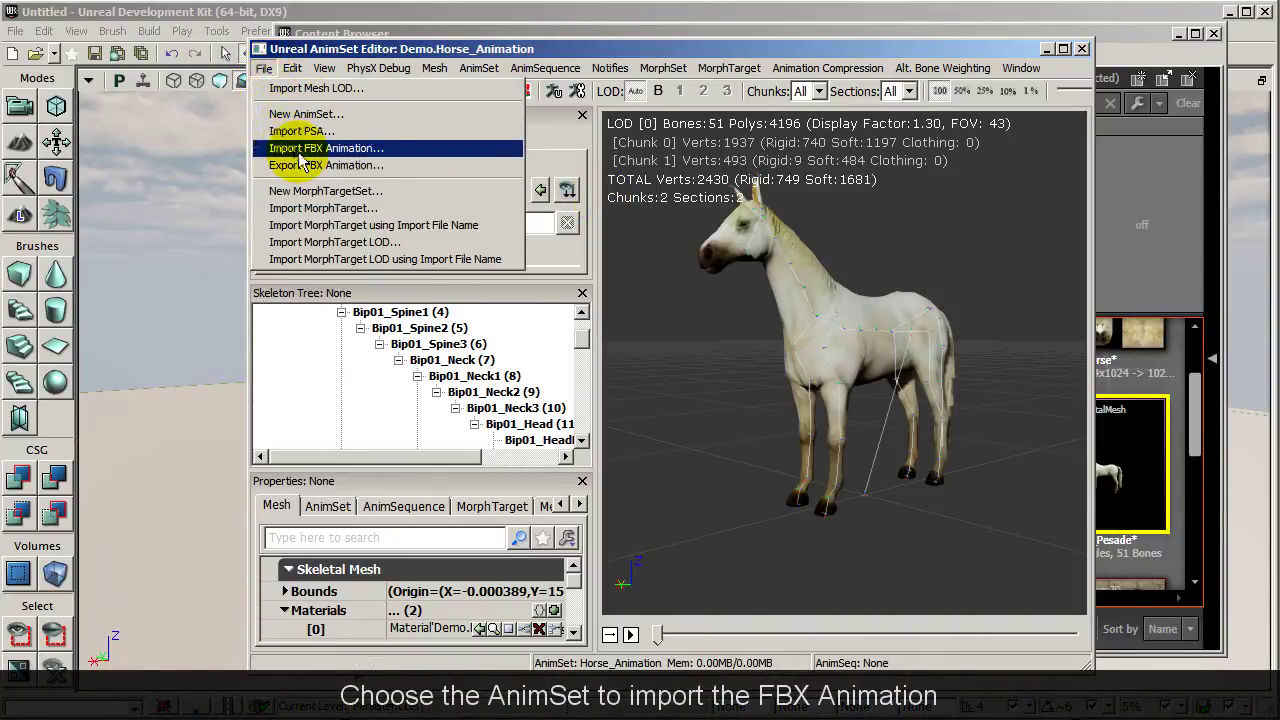
left_click(447, 158)
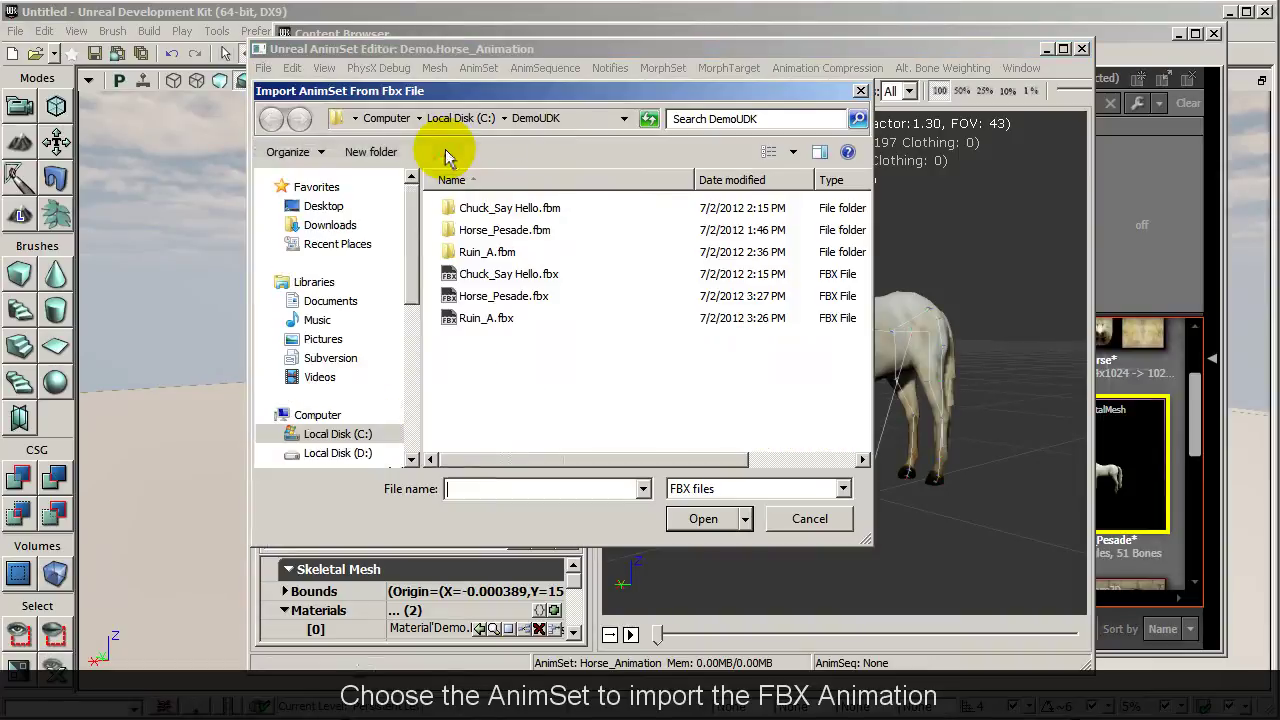
left_click(545, 296)
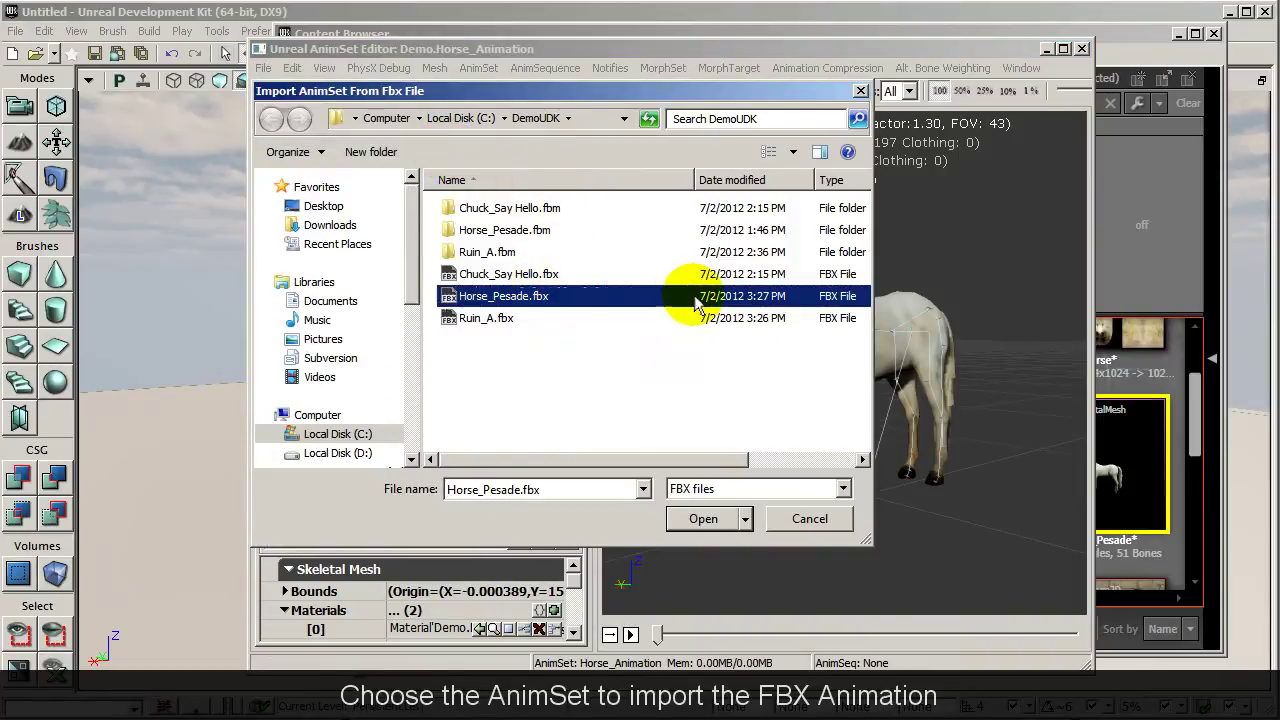
left_click(730, 518)
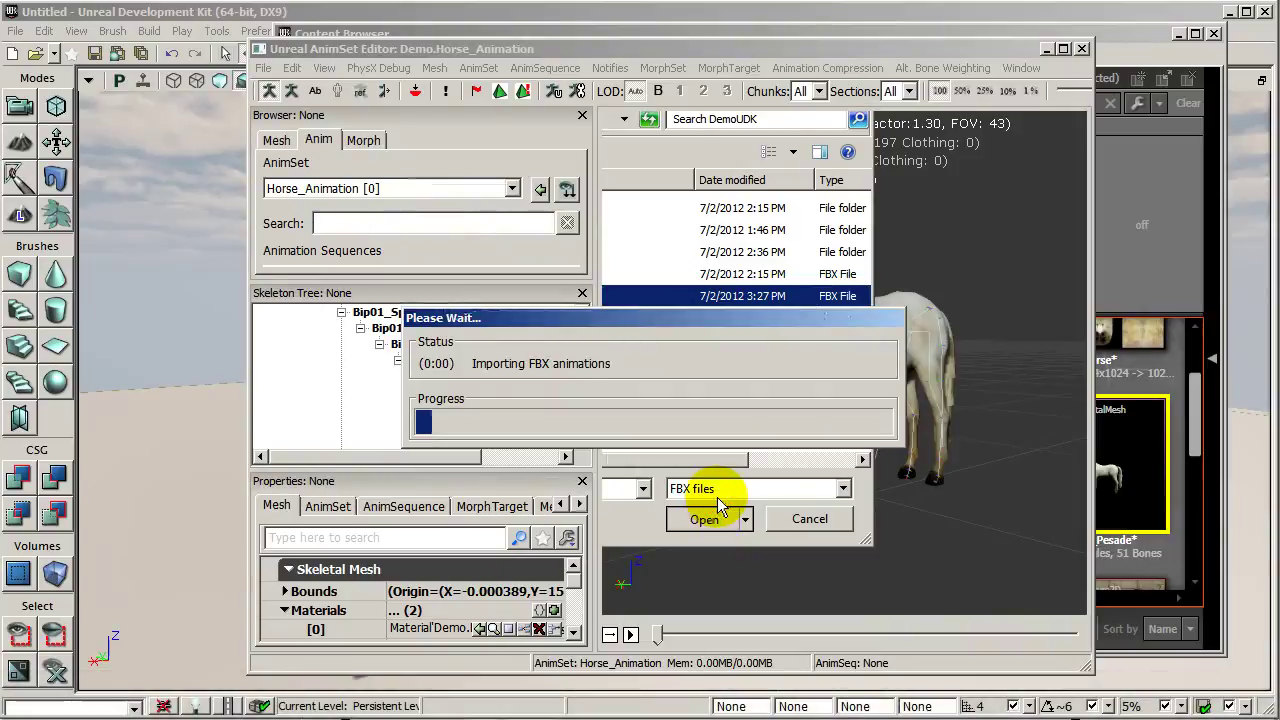
Load the Horse_Animation AnimSet and play the horse animation in the preview
left_click_drag(880, 478, 795, 468)
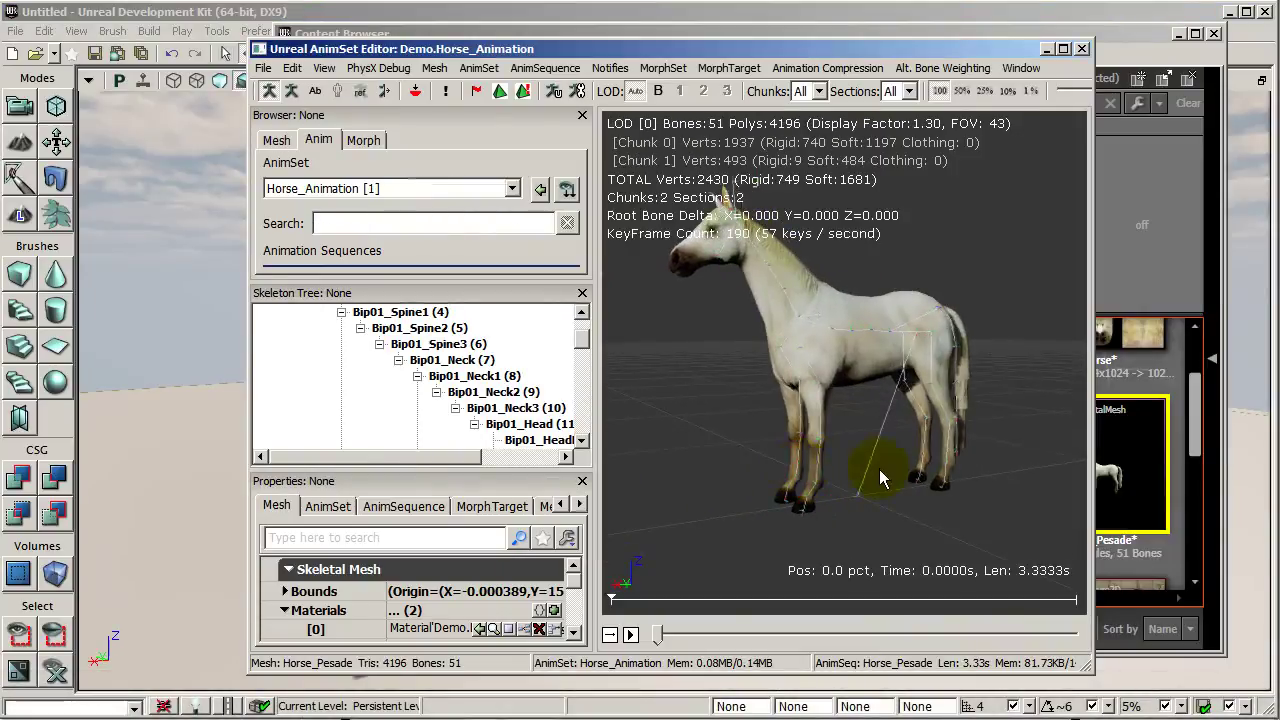
left_click(512, 188)
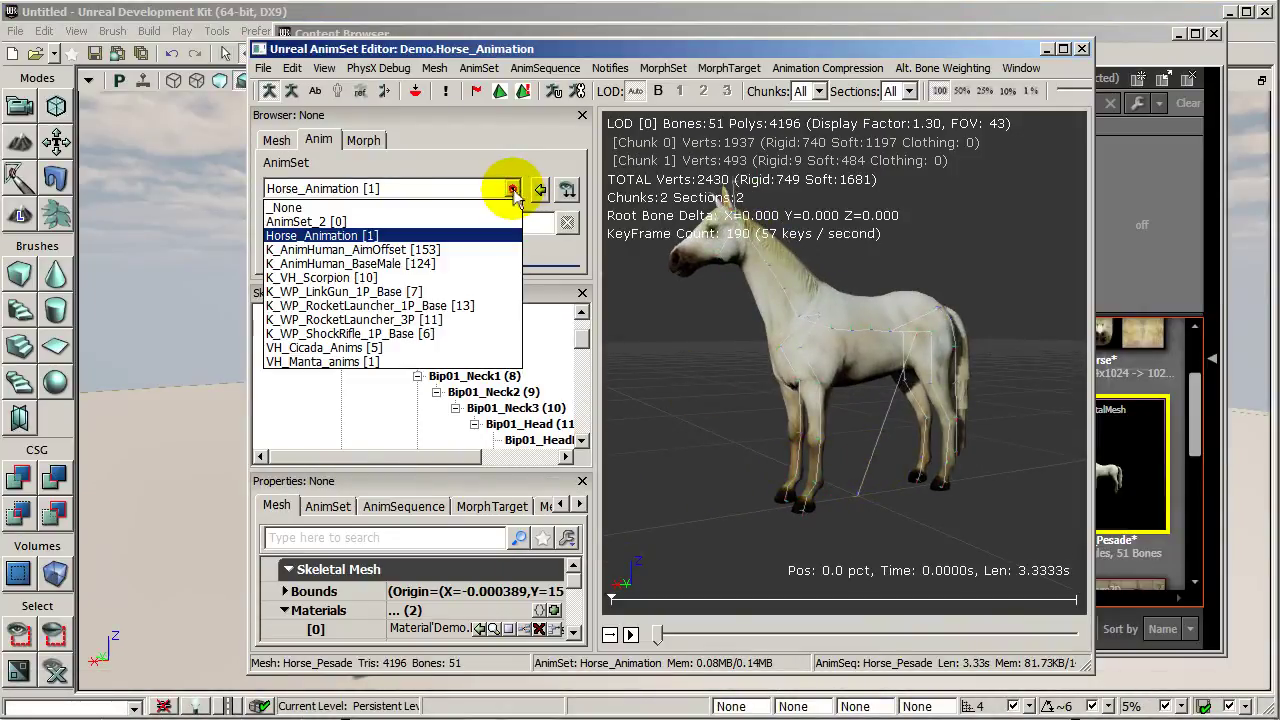
left_click(464, 238)
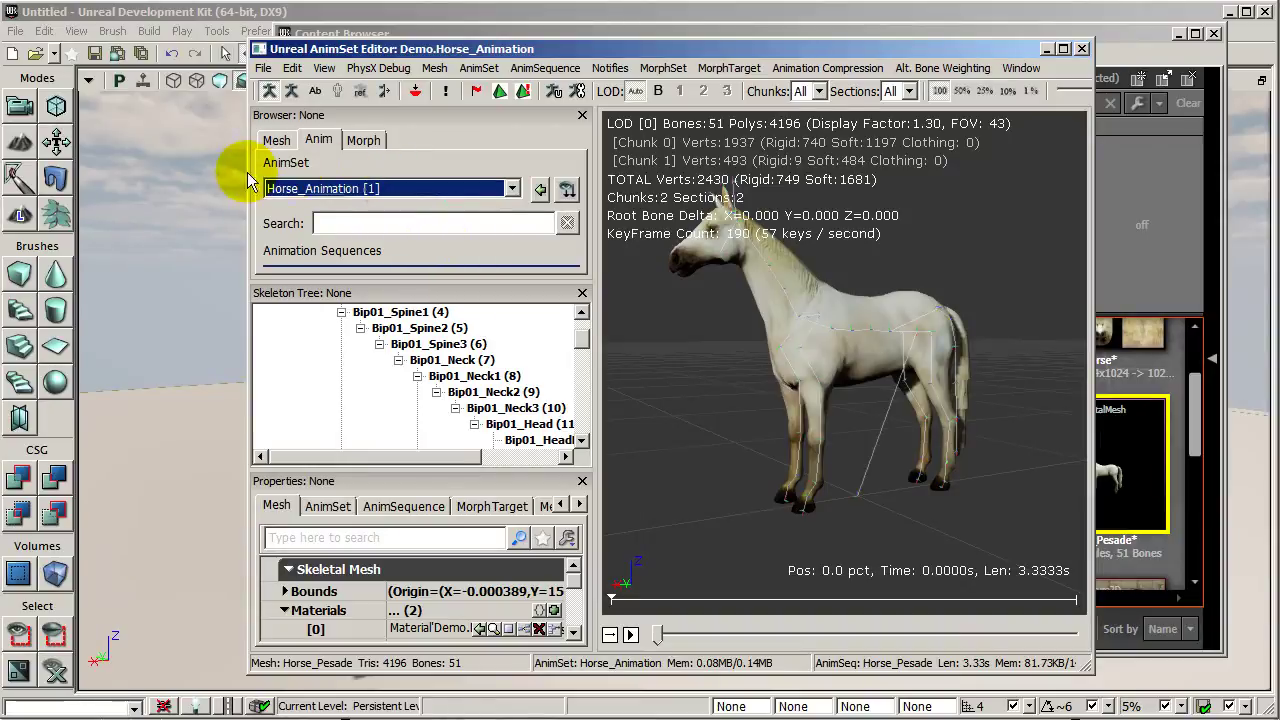
left_click(633, 636)
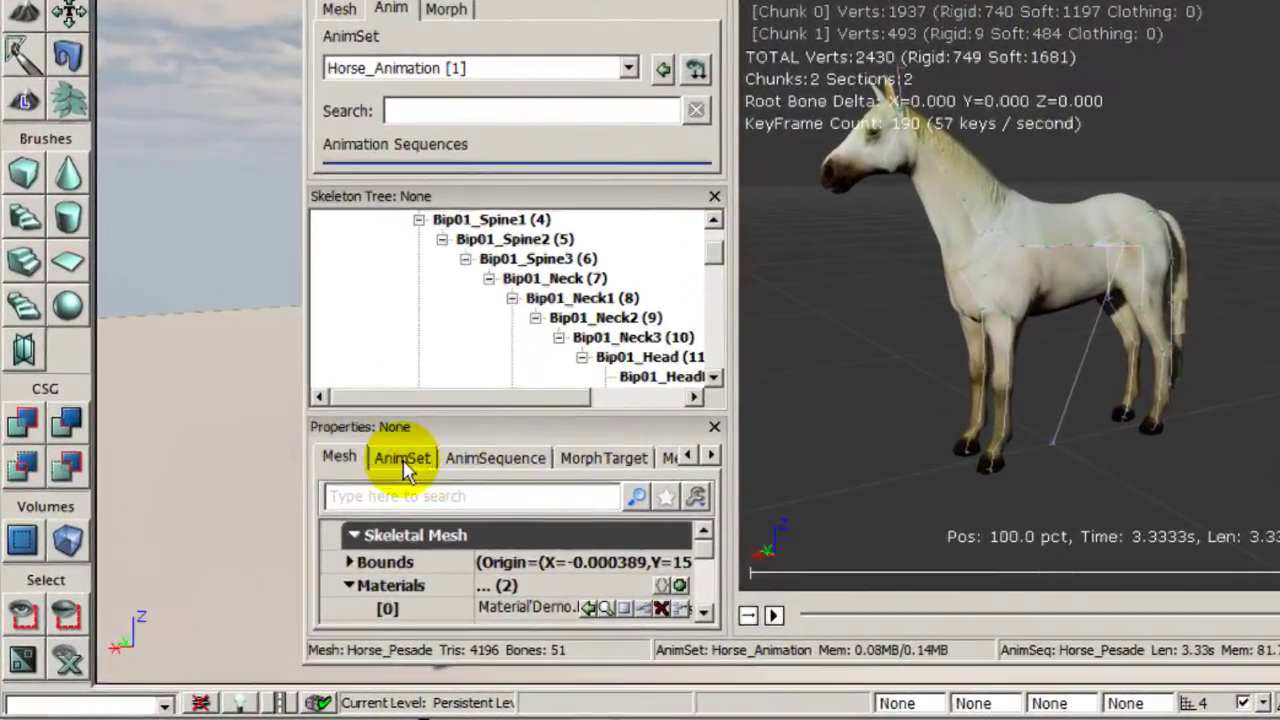
Turn off Anim Rotation Only in the AnimSet properties and replay the animation
left_click(333, 506)
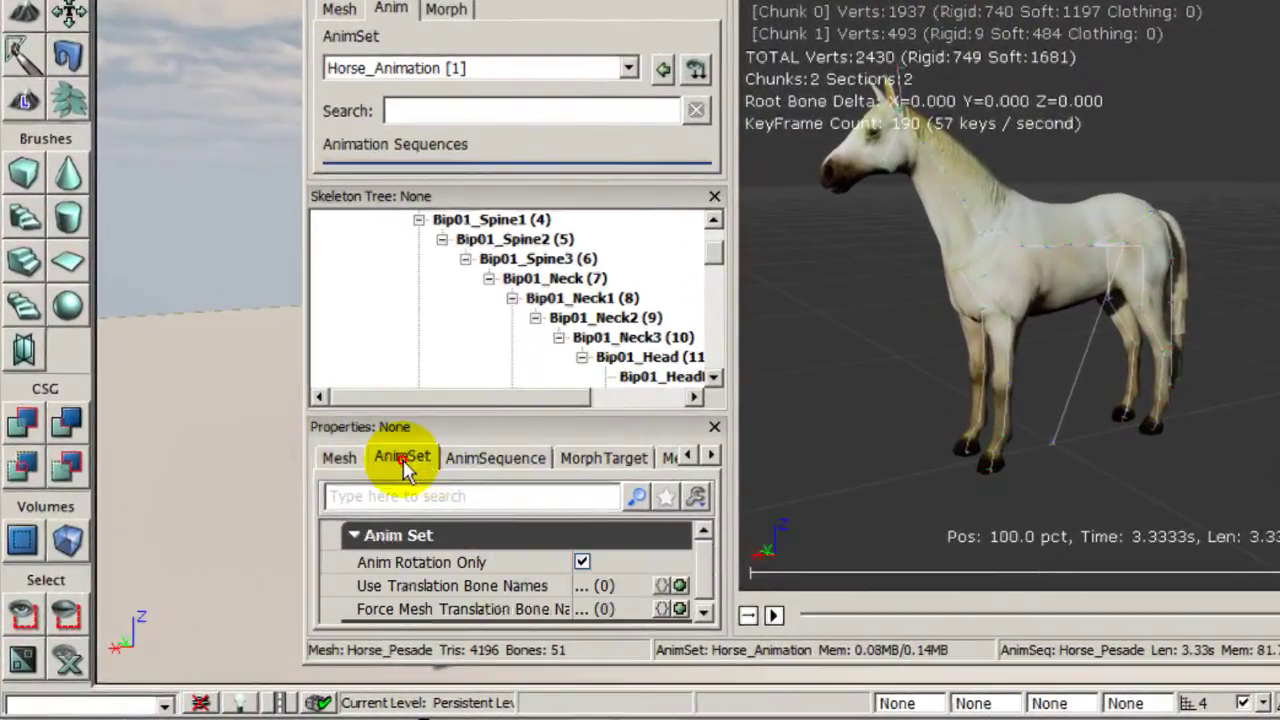
left_click(583, 562)
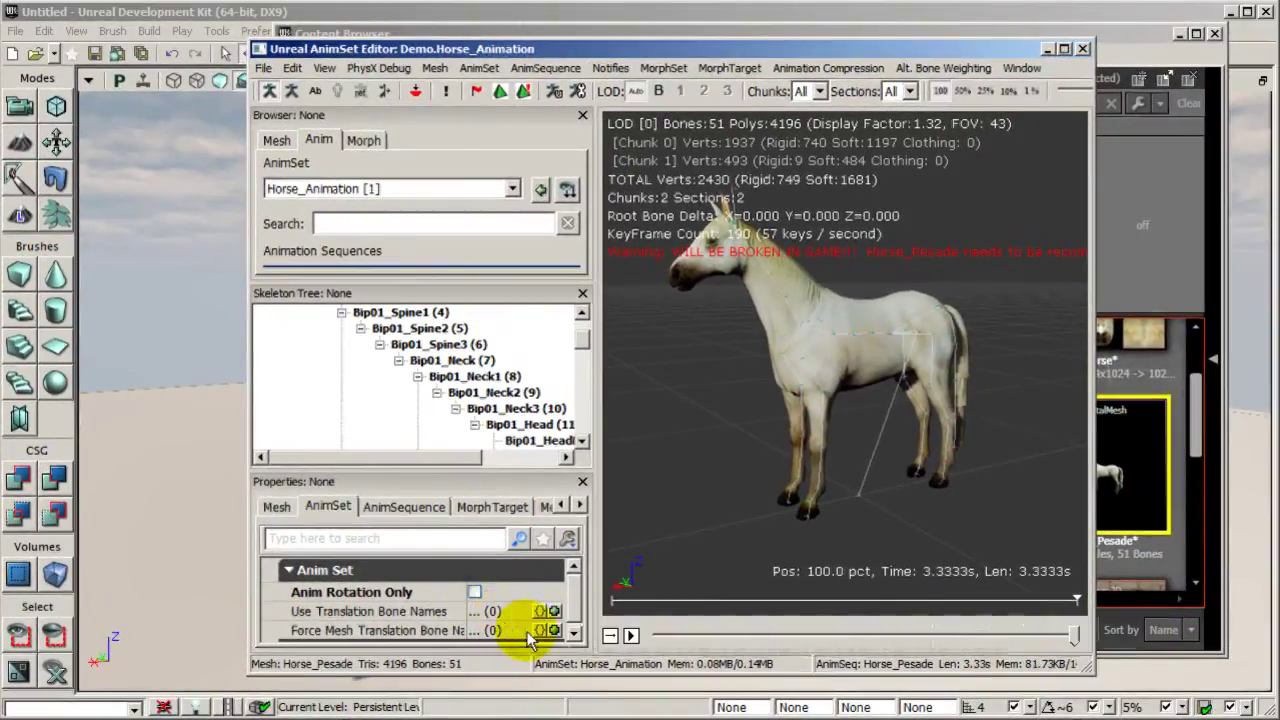
left_click(631, 635)
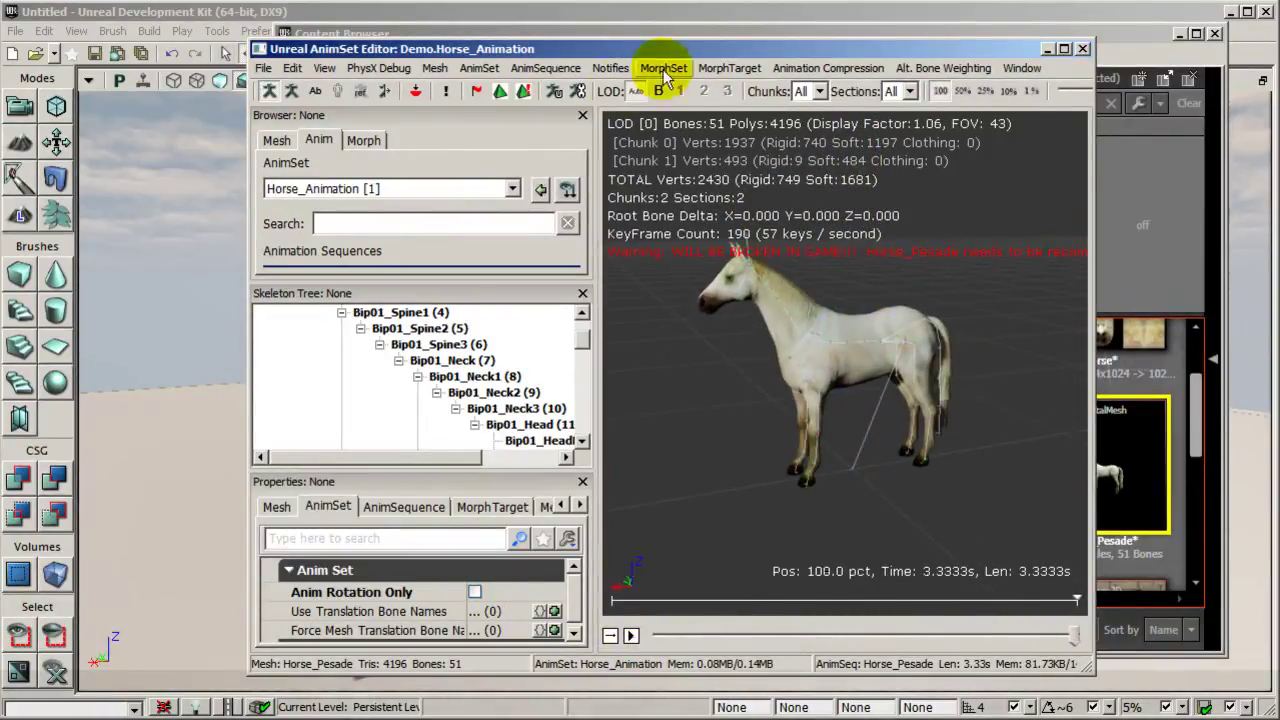
Recompress Horse_Pesade with the Automatic algorithm, reducing it to 39.78KB
left_click(812, 69)
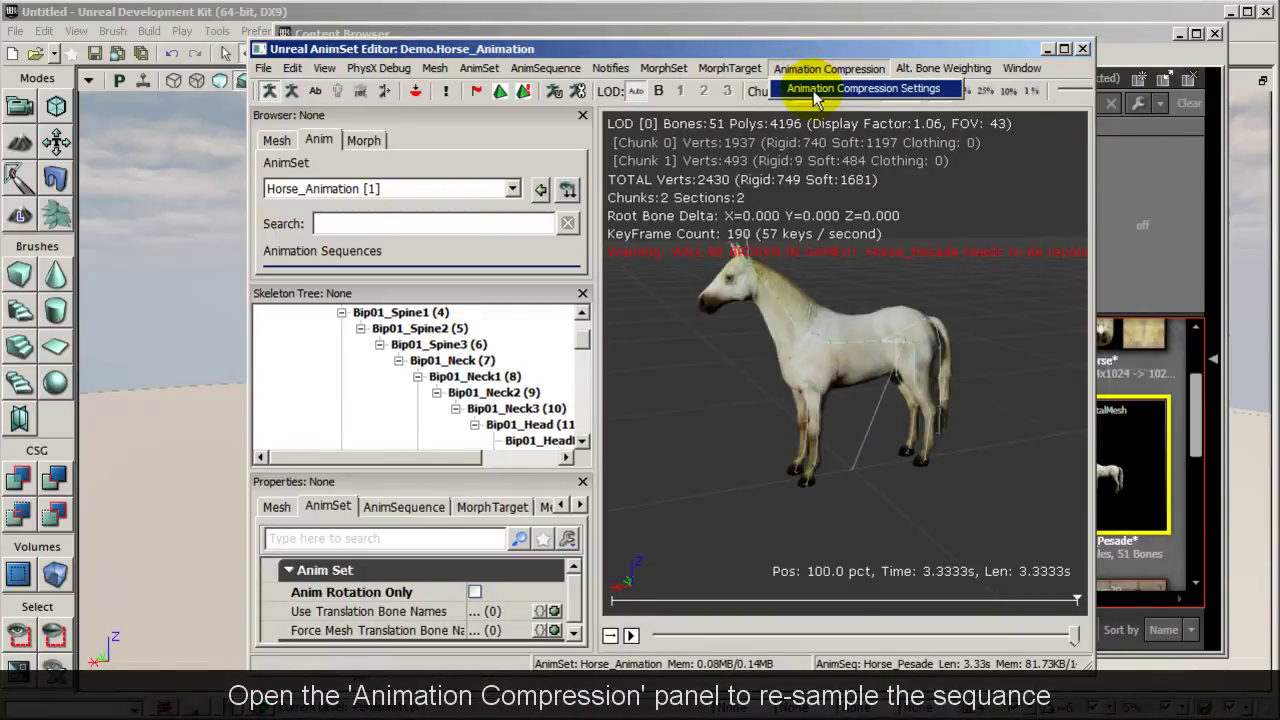
left_click(815, 90)
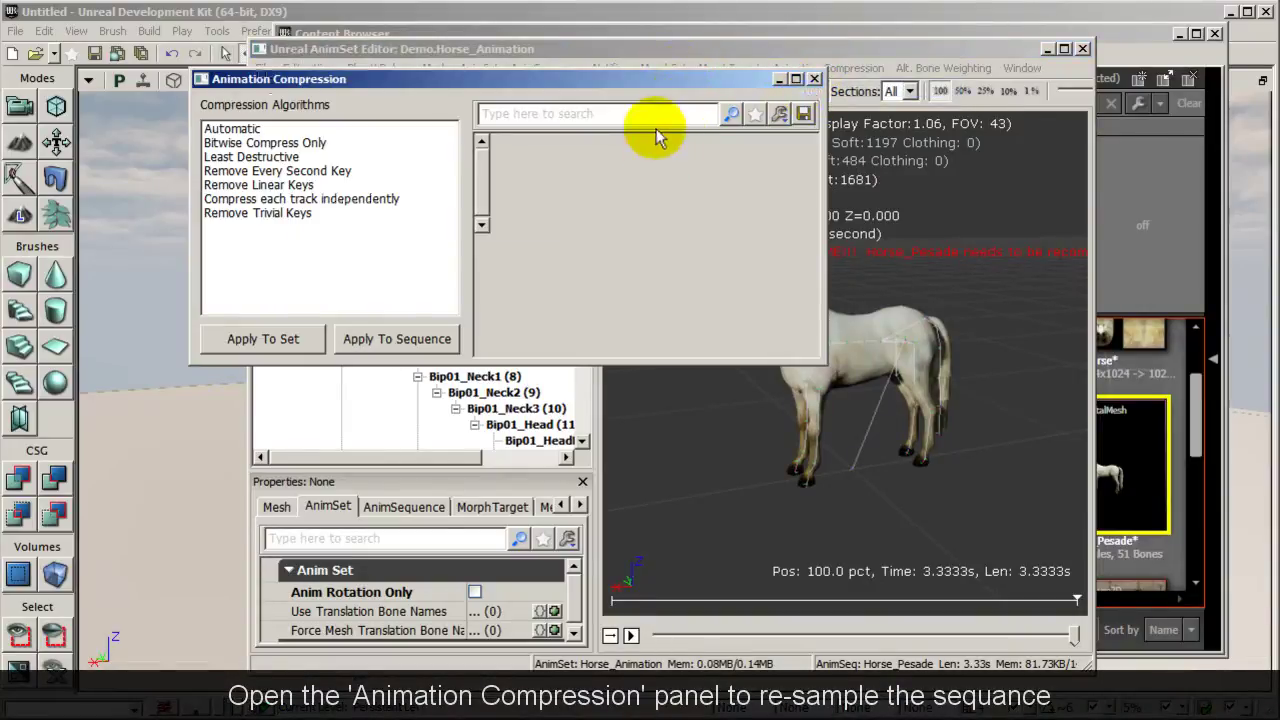
left_click_drag(651, 80, 491, 208)
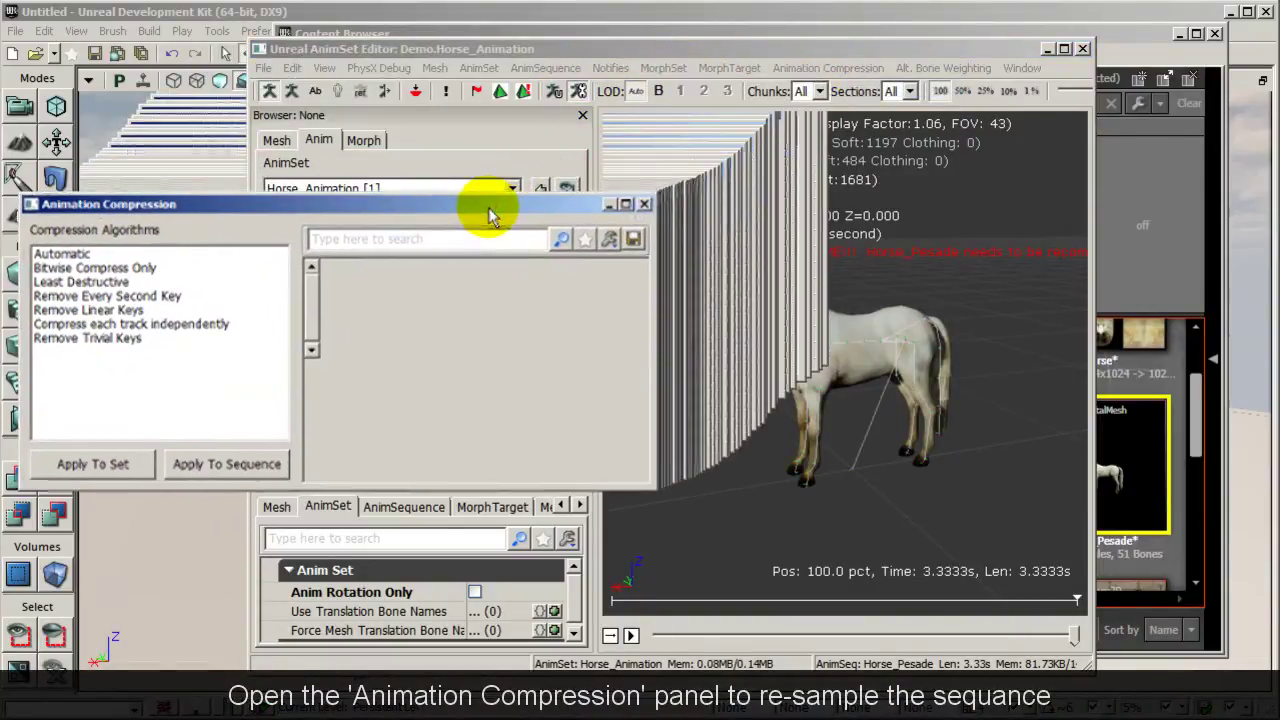
left_click(58, 254)
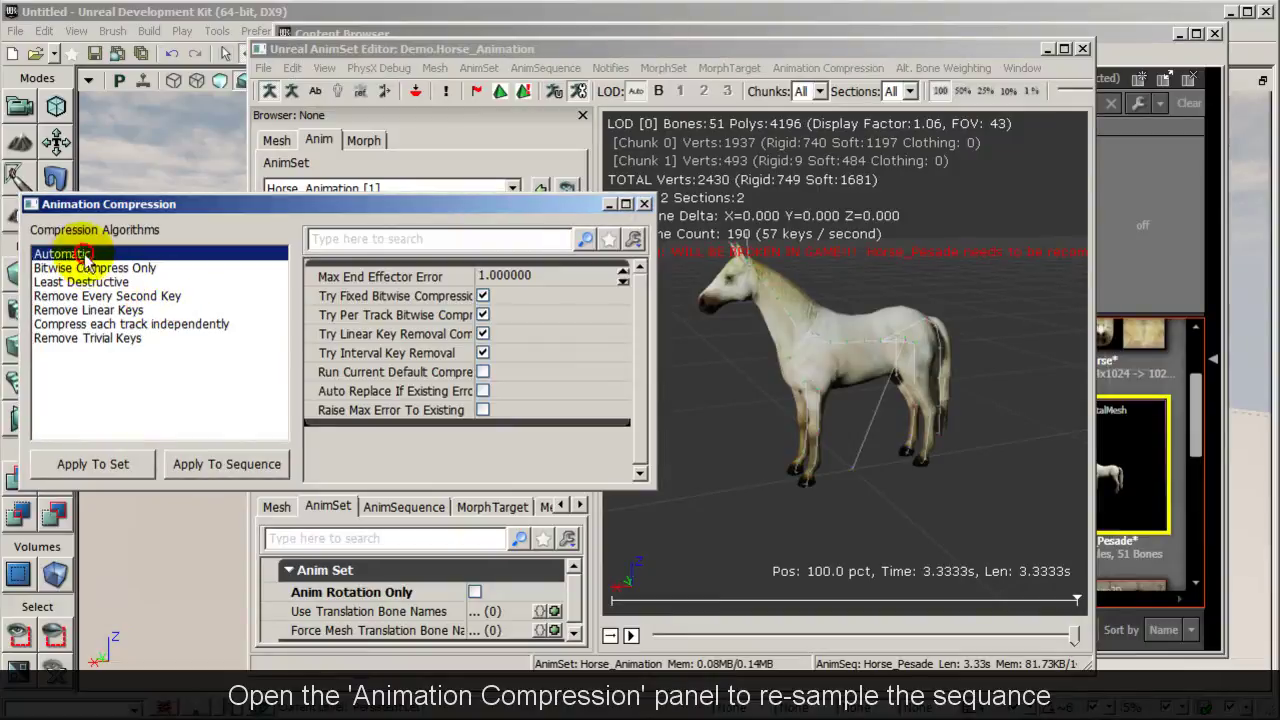
left_click(247, 472)
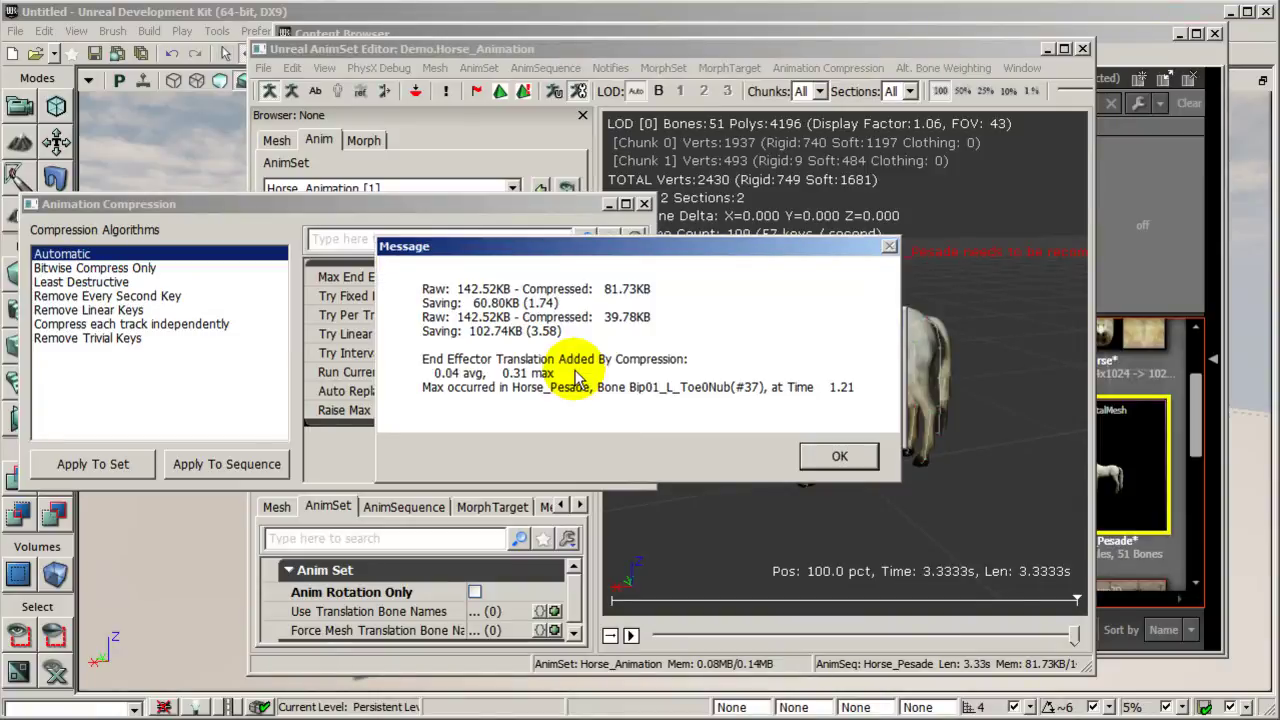
left_click(828, 460)
left_click(644, 205)
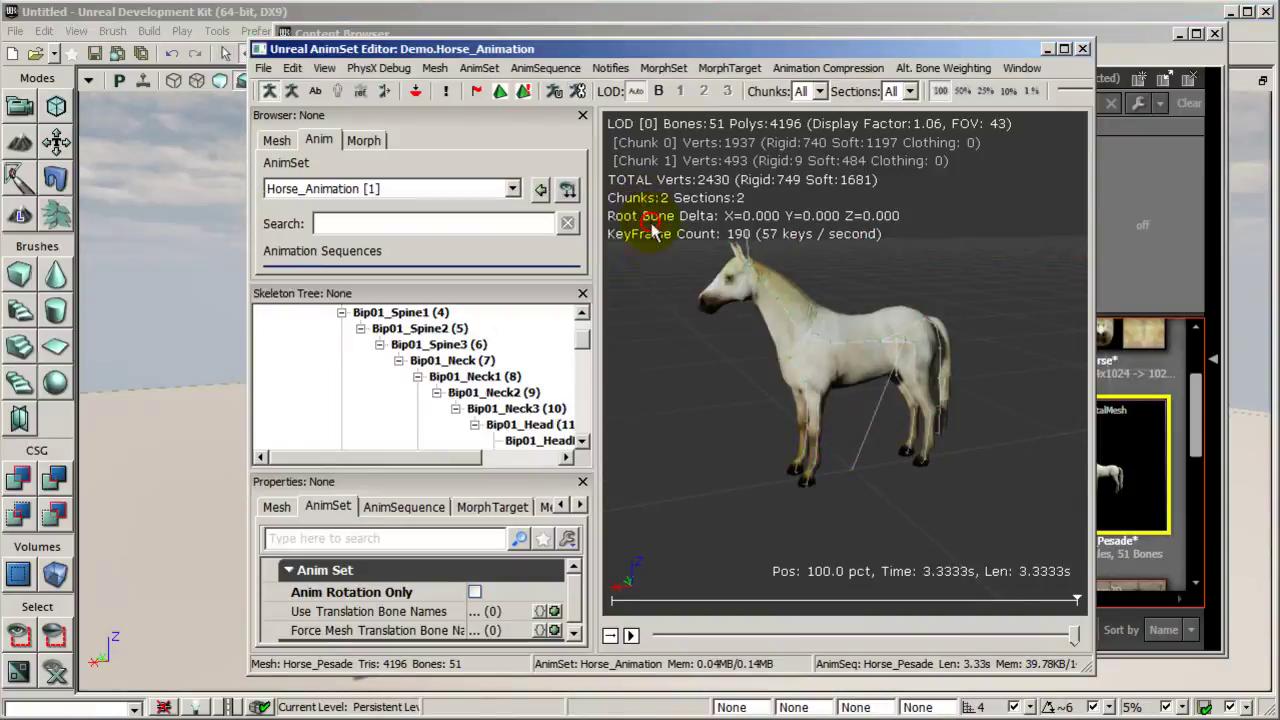
left_click(631, 637)
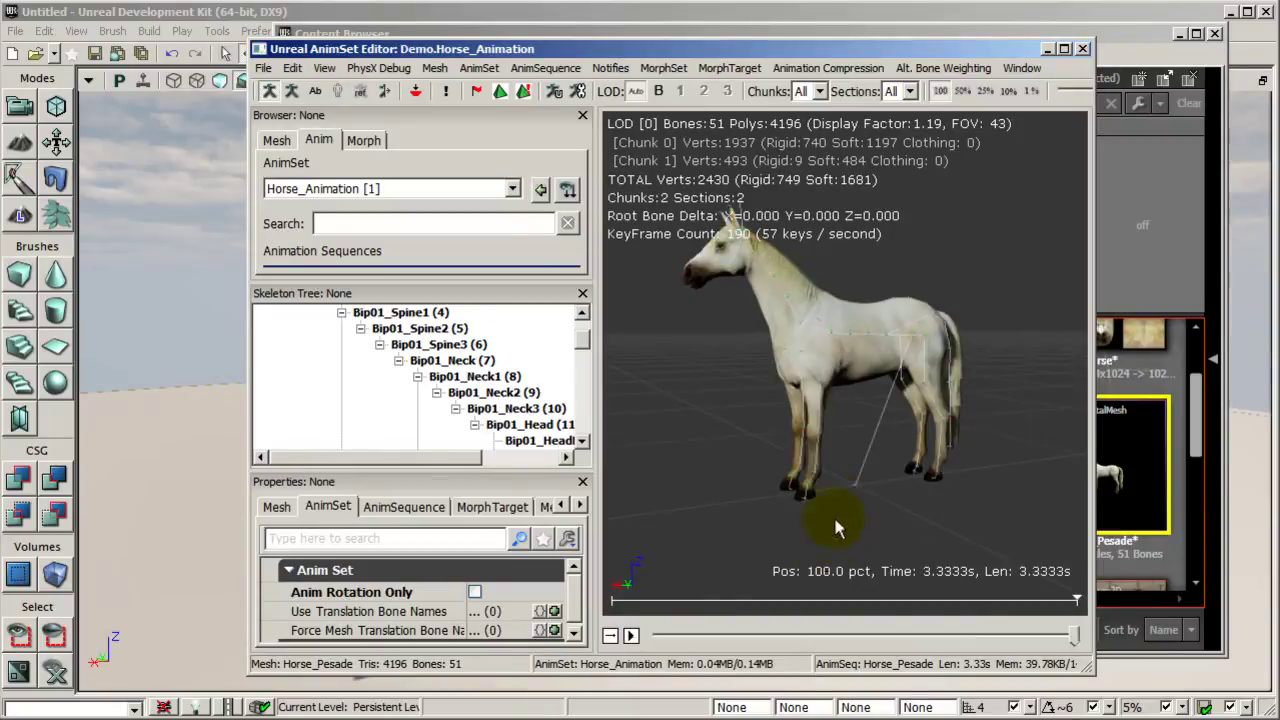
left_click_drag(833, 513, 829, 501)
left_click(631, 637)
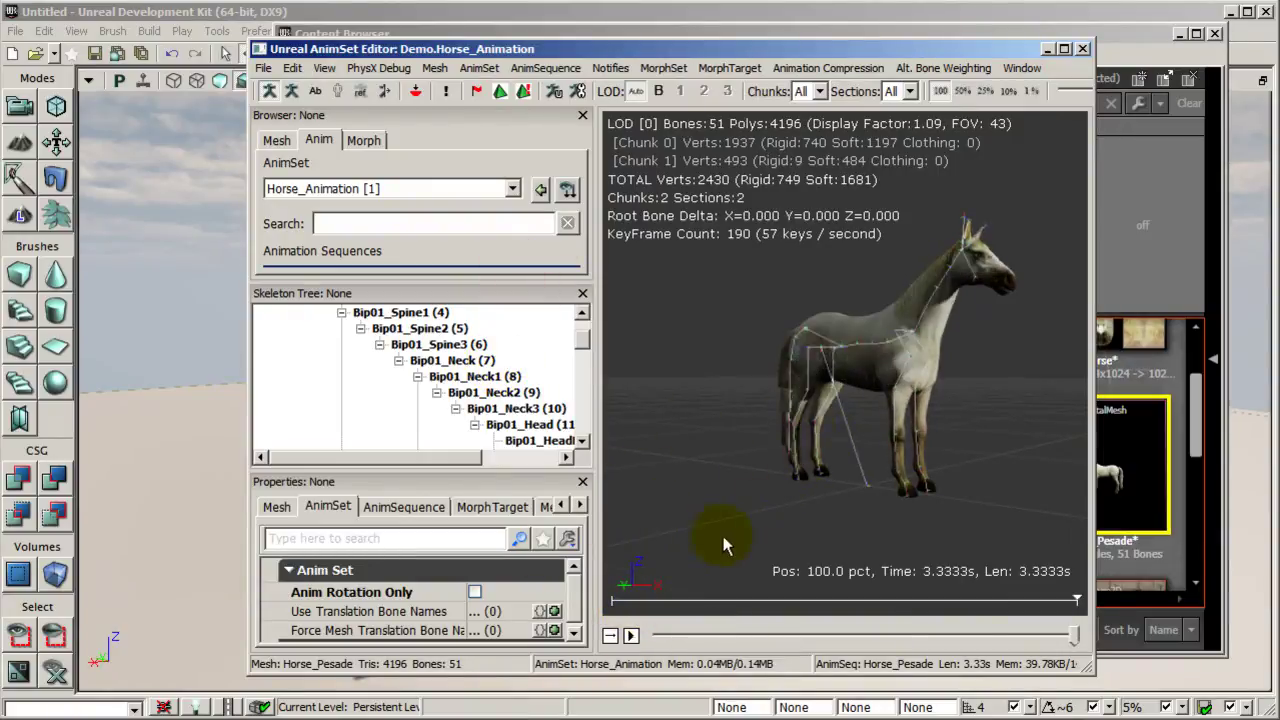
left_click(633, 637)
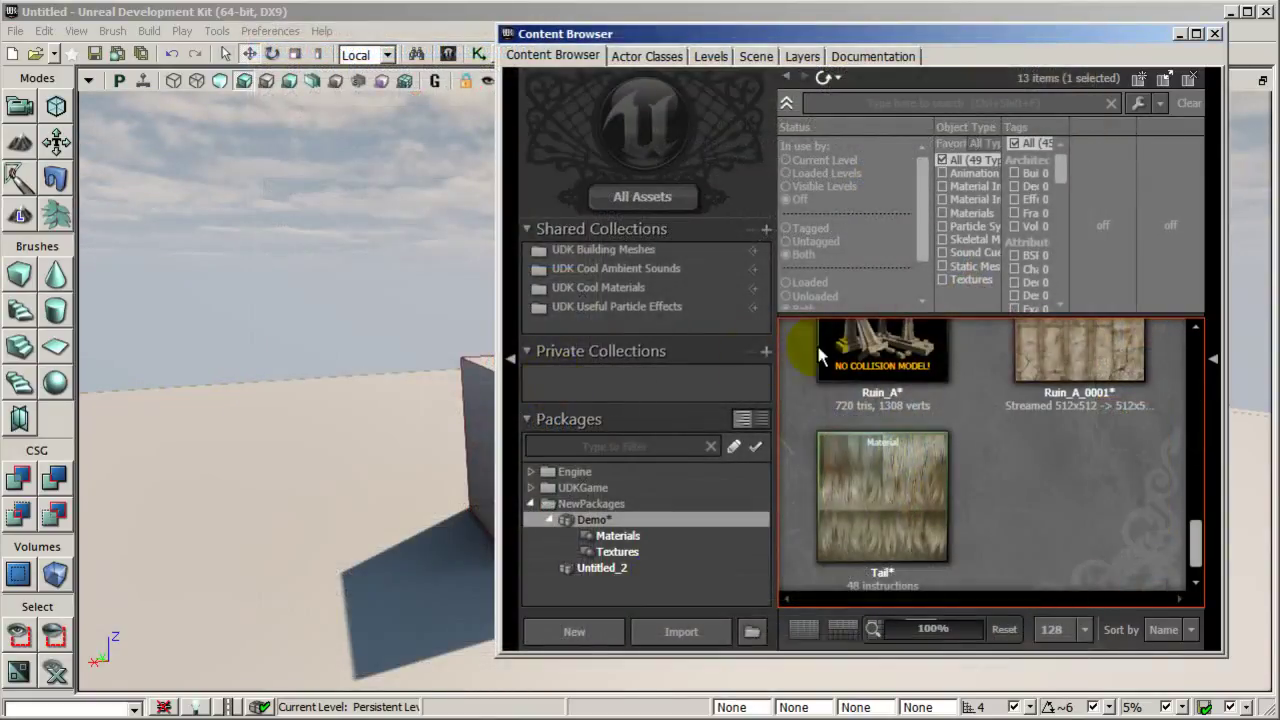
Place the Ruin_A temple and the Horse_Pesade horse into the level
left_click_drag(820, 355, 368, 473)
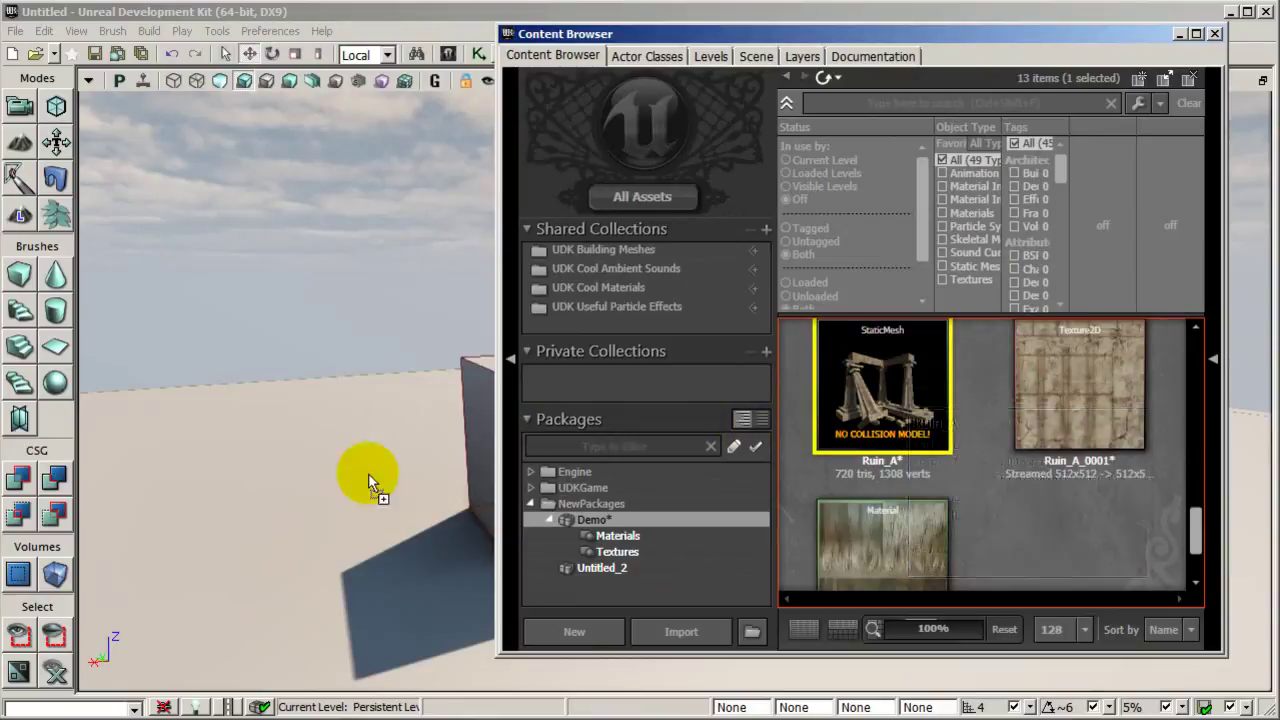
left_click_drag(349, 515, 432, 476)
left_click_drag(1203, 535, 1203, 446)
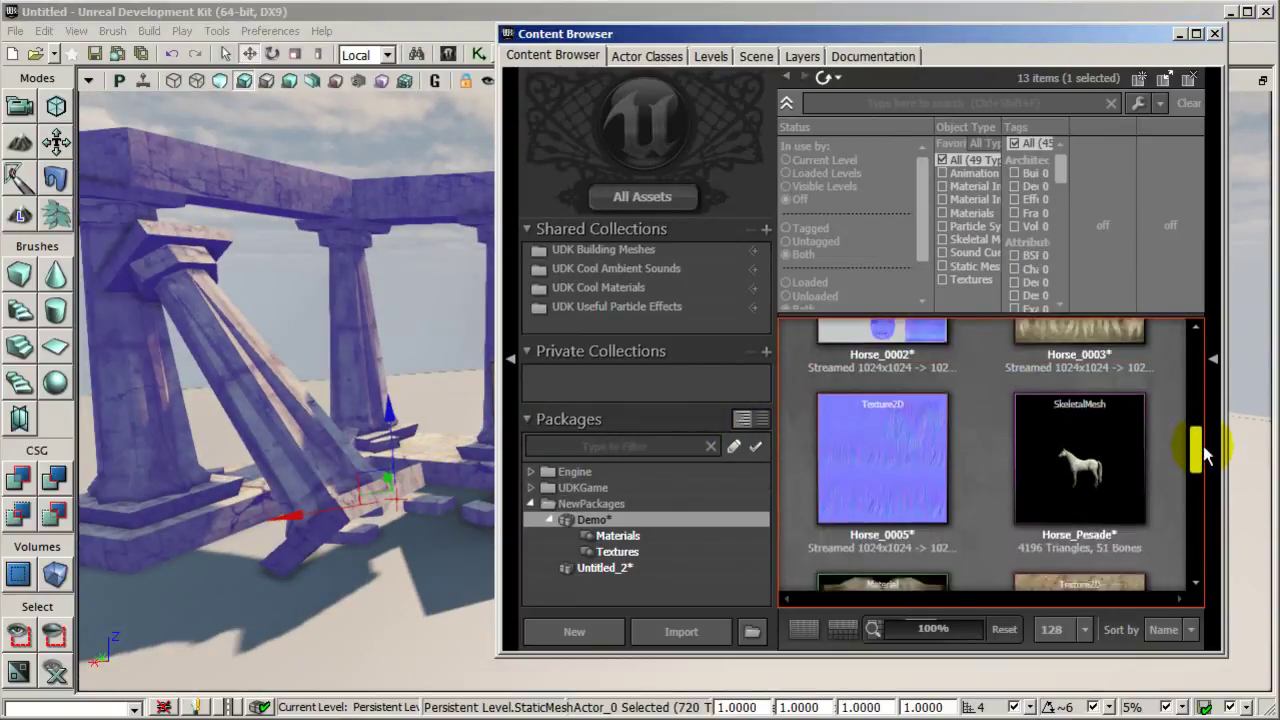
left_click_drag(1113, 472, 408, 622)
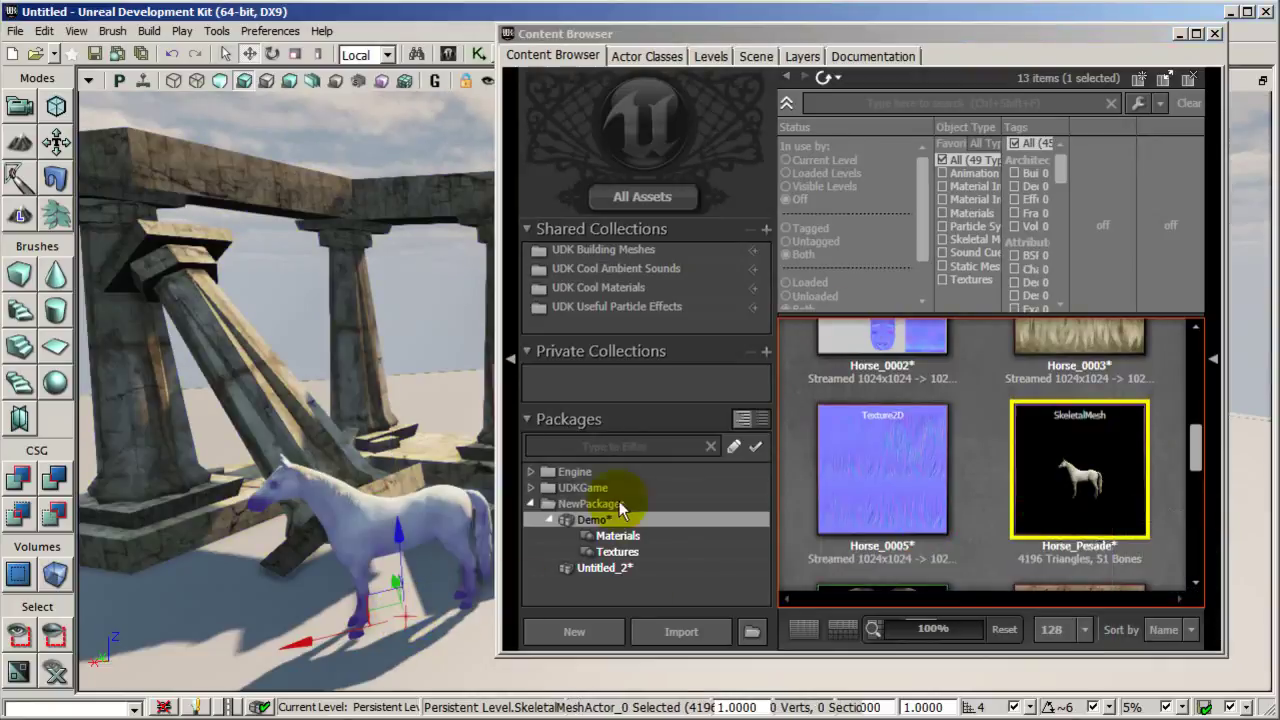
Close the Content Browser and select the placed temple in the level
left_click(1183, 38)
mouse_move(889, 314)
left_mouse_down()
mouse_move(734, 351)
mouse_move(386, 292)
mouse_move(91, 271)
mouse_move(909, 320)
mouse_move(736, 345)
mouse_move(689, 549)
mouse_move(720, 511)
mouse_move(720, 497)
mouse_move(618, 562)
mouse_move(757, 457)
left_mouse_up()
left_click(651, 578)
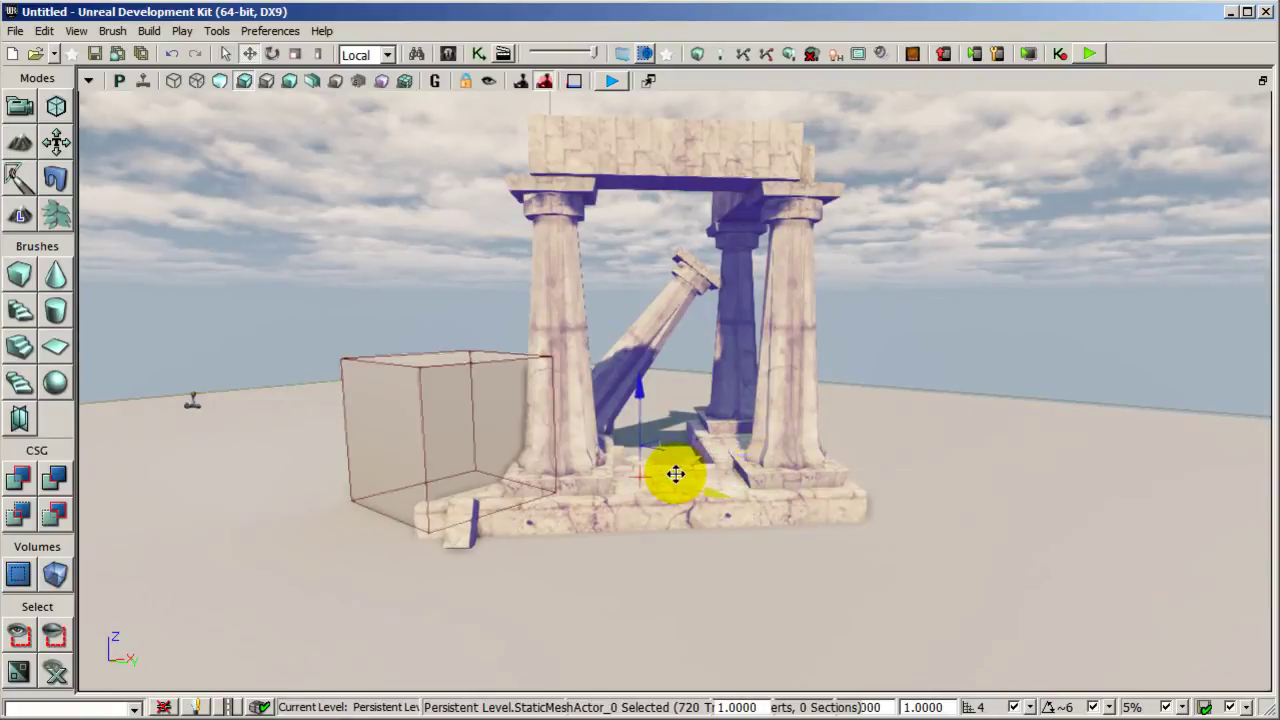
Move the temple toward the camera, then rotate the horse -45° about its vertical axis
mouse_move(676, 474)
left_mouse_down()
mouse_move(586, 543)
mouse_move(595, 519)
mouse_move(486, 557)
mouse_move(277, 557)
mouse_move(347, 560)
mouse_move(894, 449)
mouse_move(1214, 480)
left_mouse_up()
left_click(272, 53)
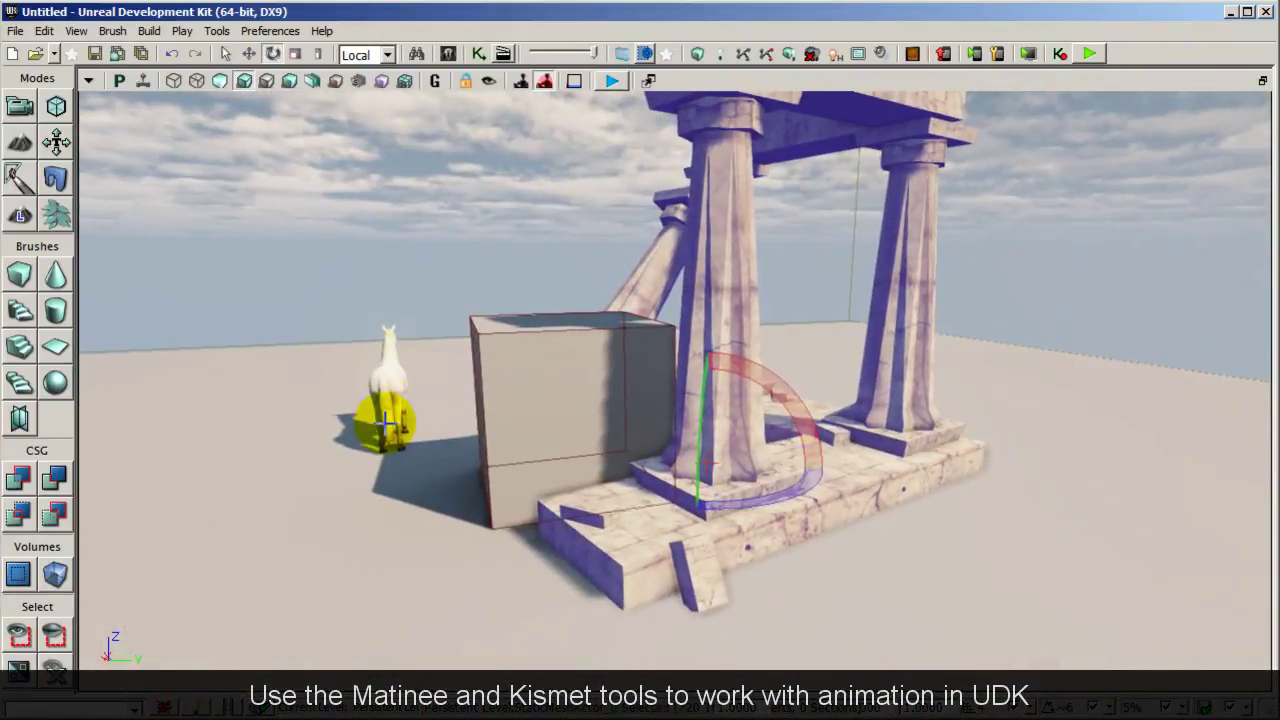
left_click(384, 392)
left_click_drag(467, 460, 80, 430)
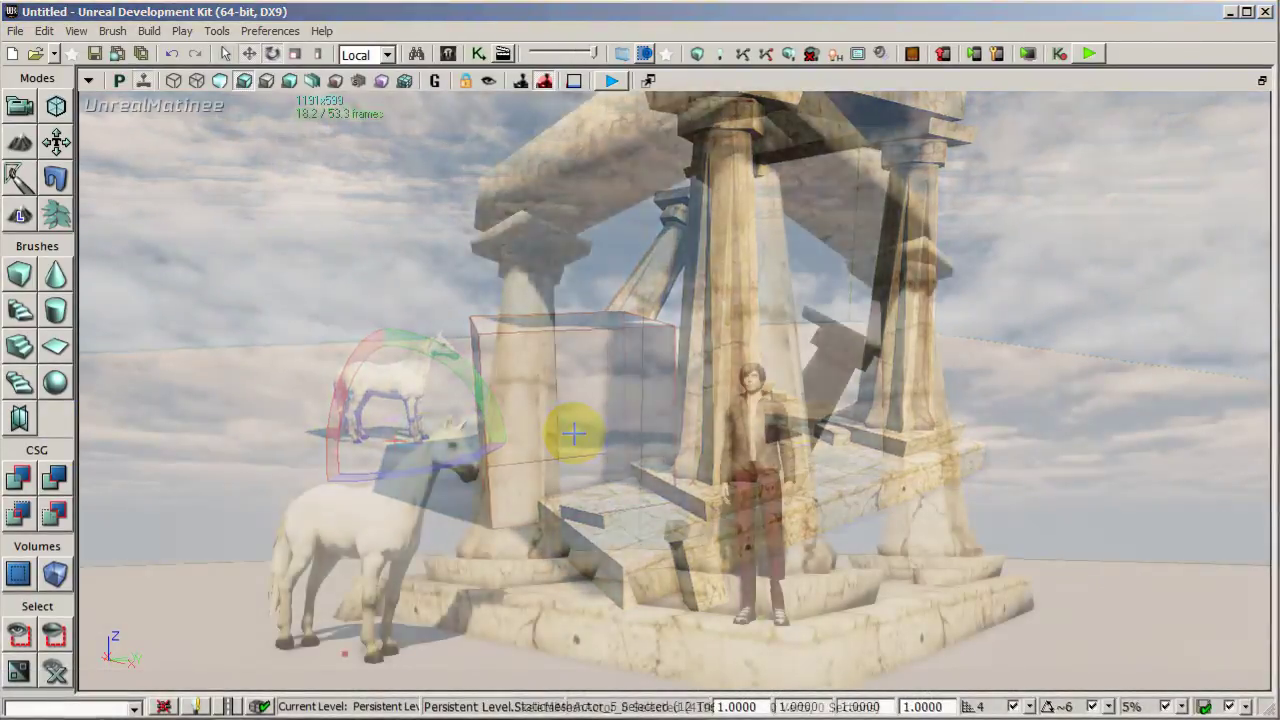